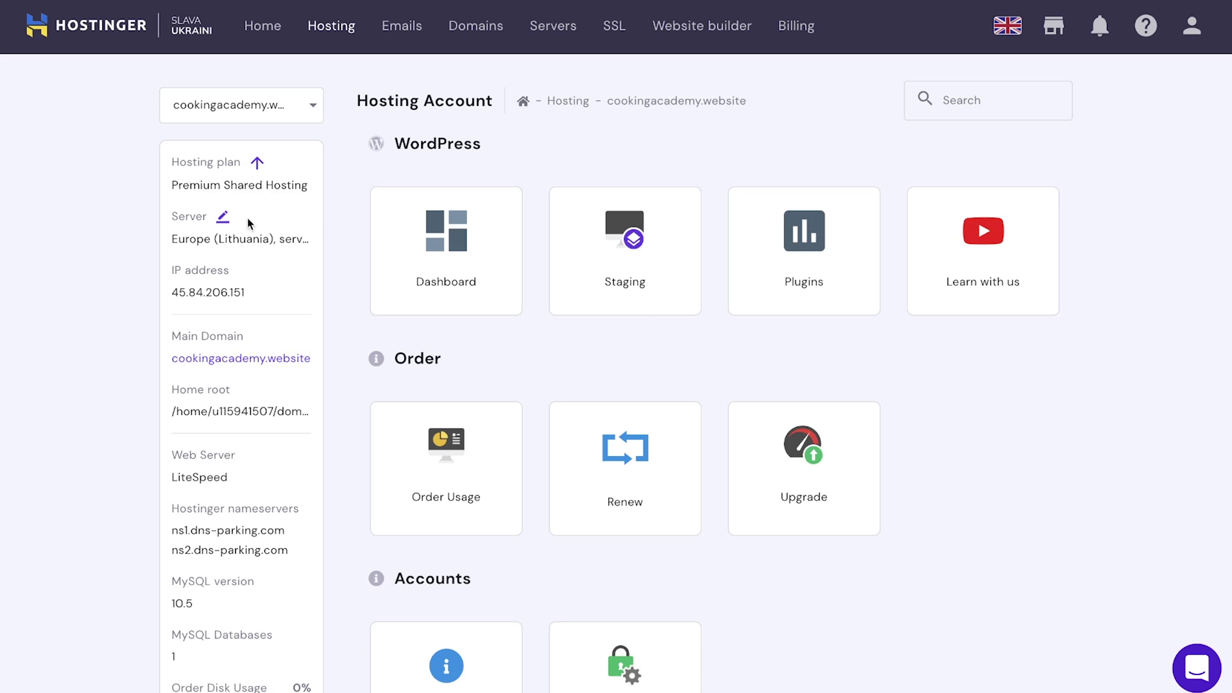
Change the hosting server location to Europe (Netherlands) and continue to the transfer details
click(223, 220)
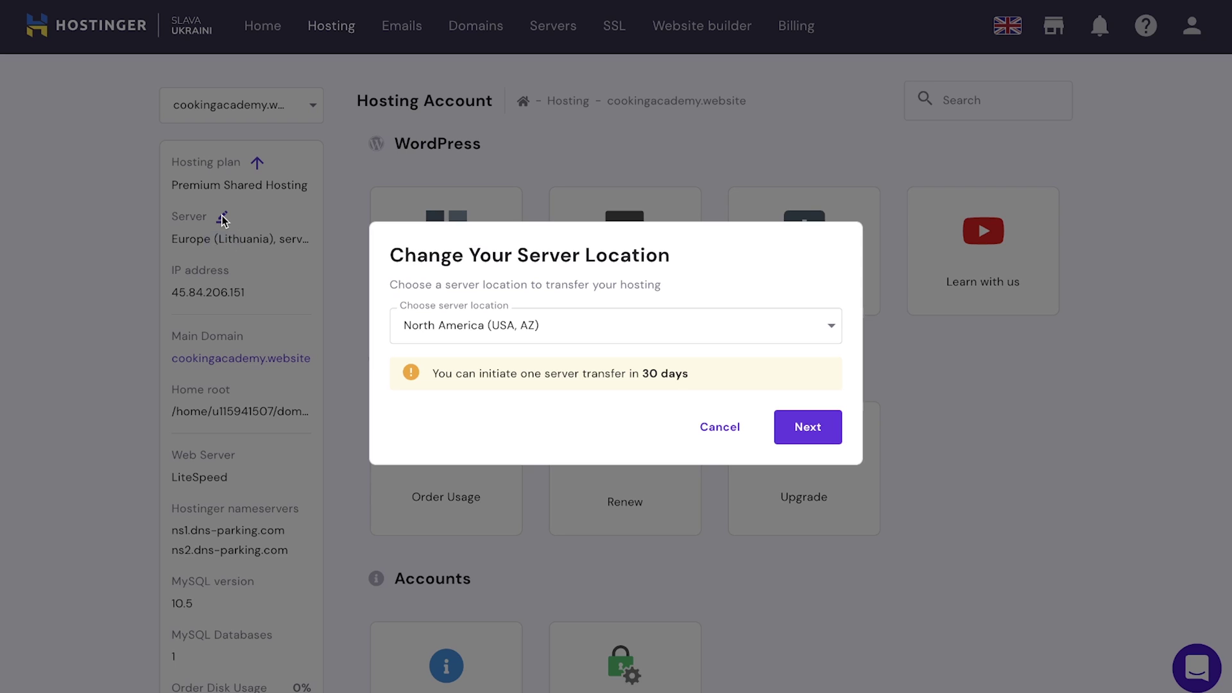
click(830, 328)
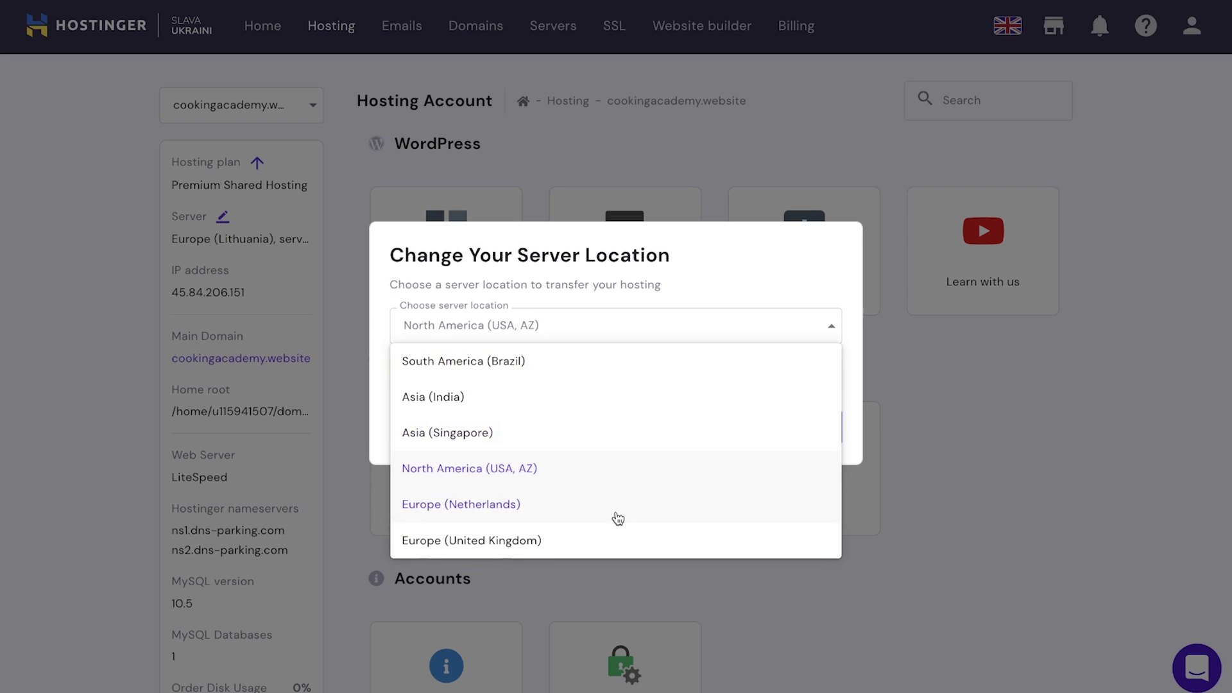
click(617, 515)
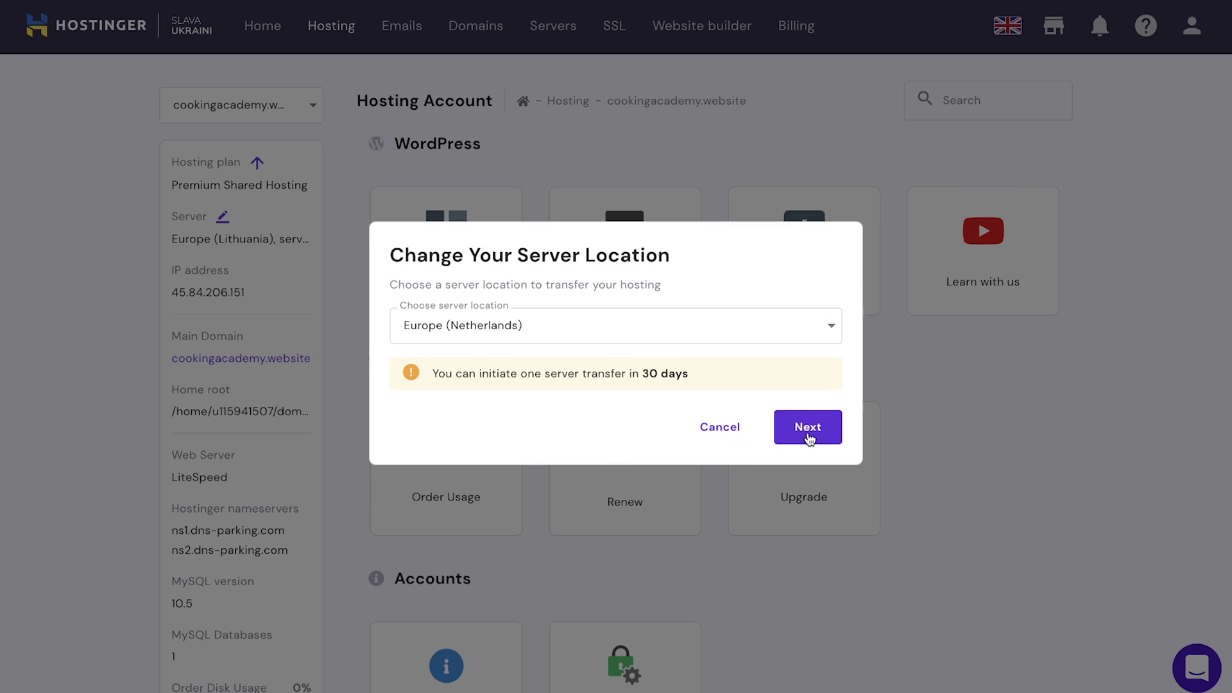
click(809, 439)
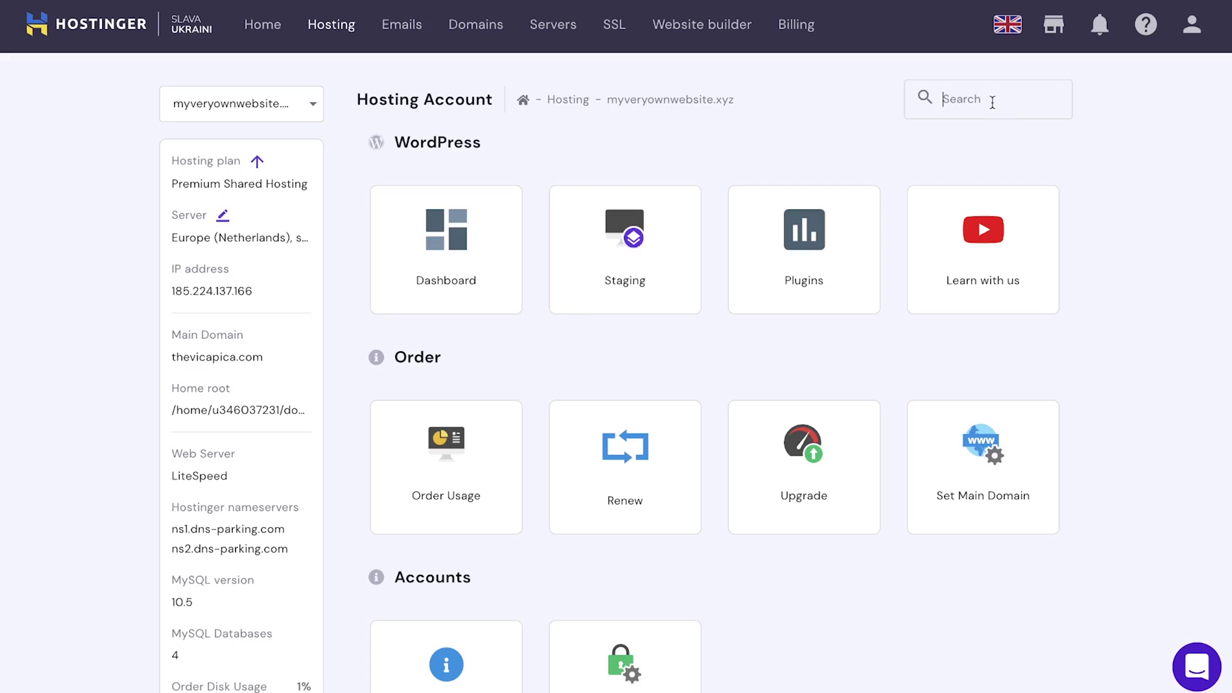
Turn on the Cloudflare service for myveryownwebsite.xyz and save the setting
text(clou)
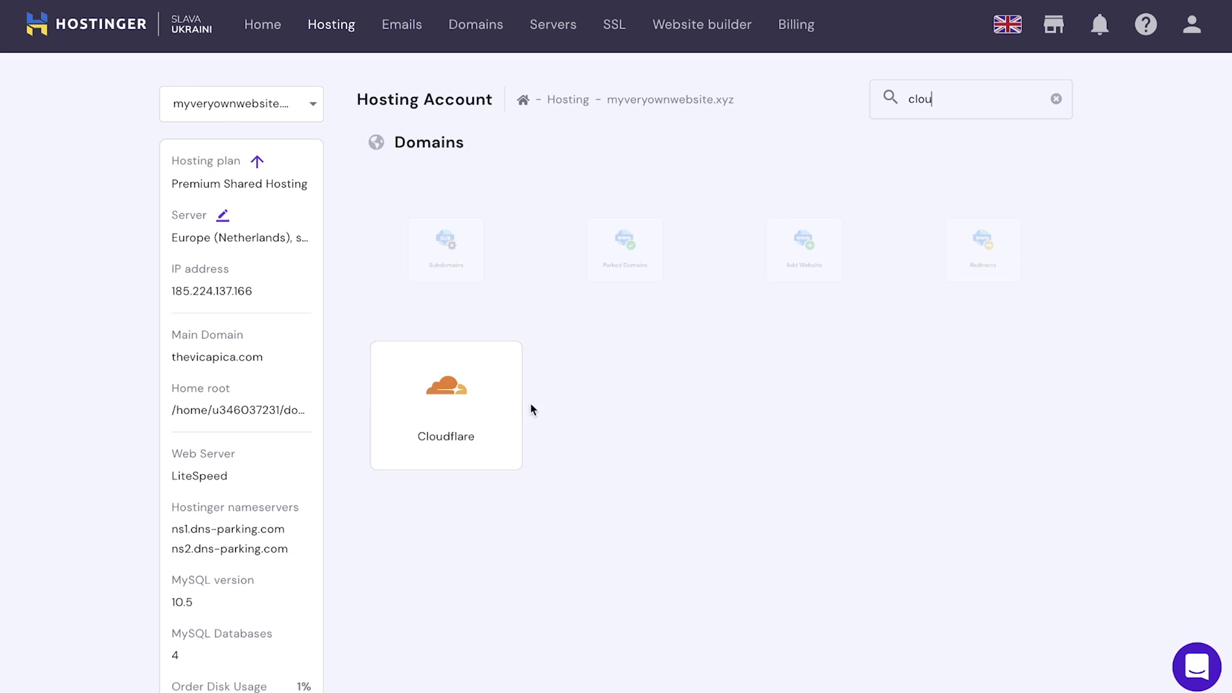
click(472, 407)
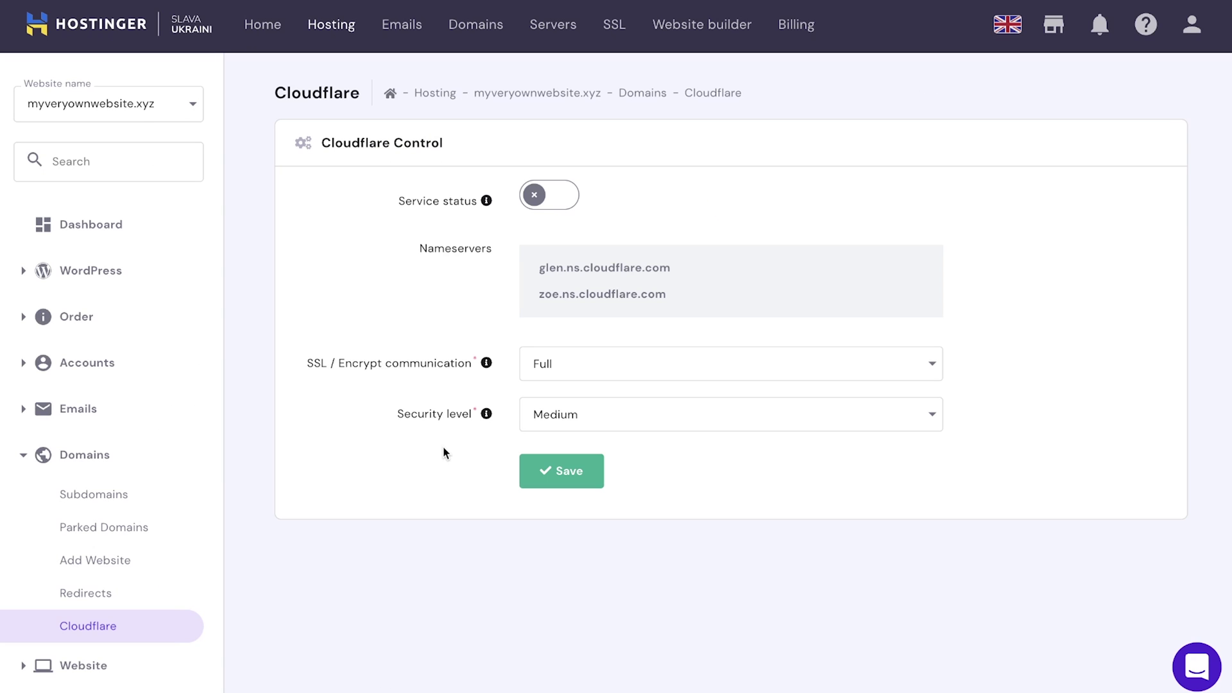
click(565, 204)
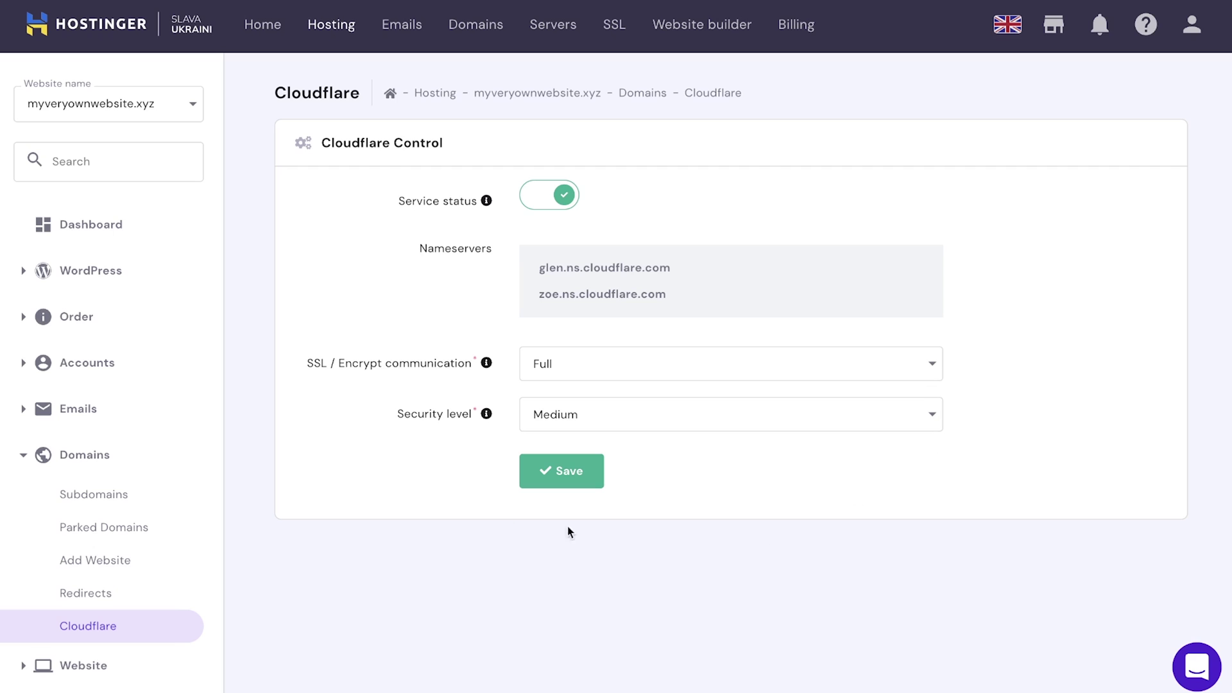
click(547, 472)
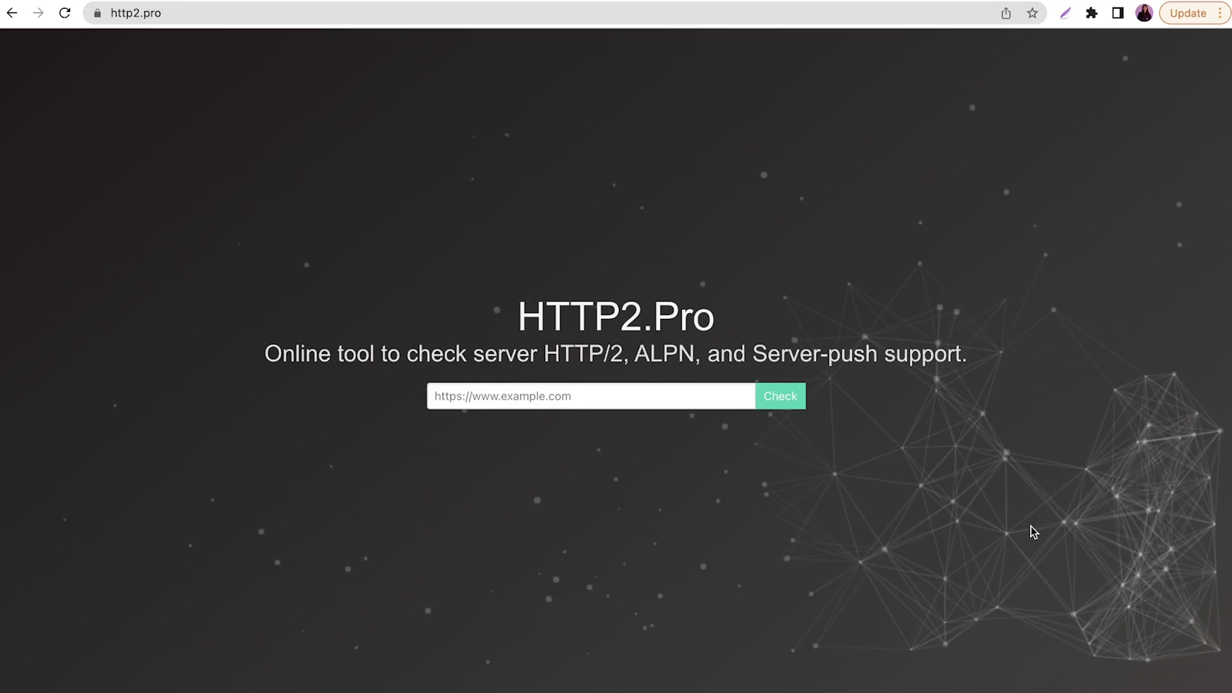
Check cookingacademy.website for HTTP/2 support using the address from clipboard history
click(616, 393)
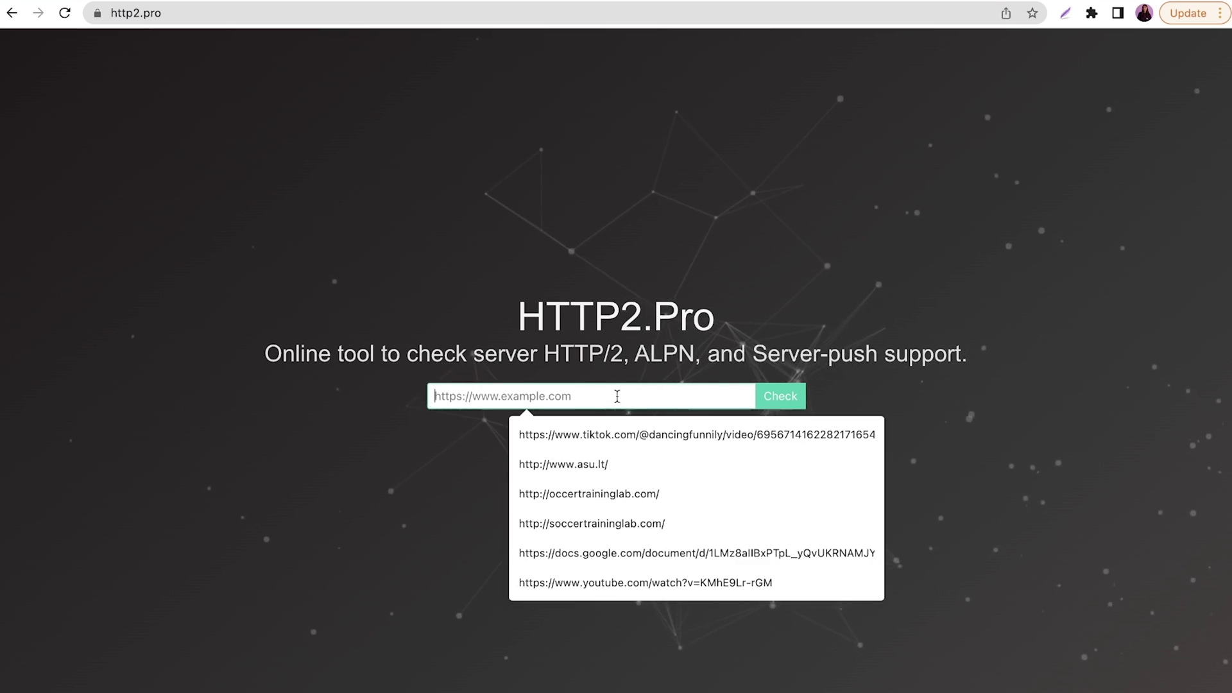
text(cookingacademy.website)
click(786, 403)
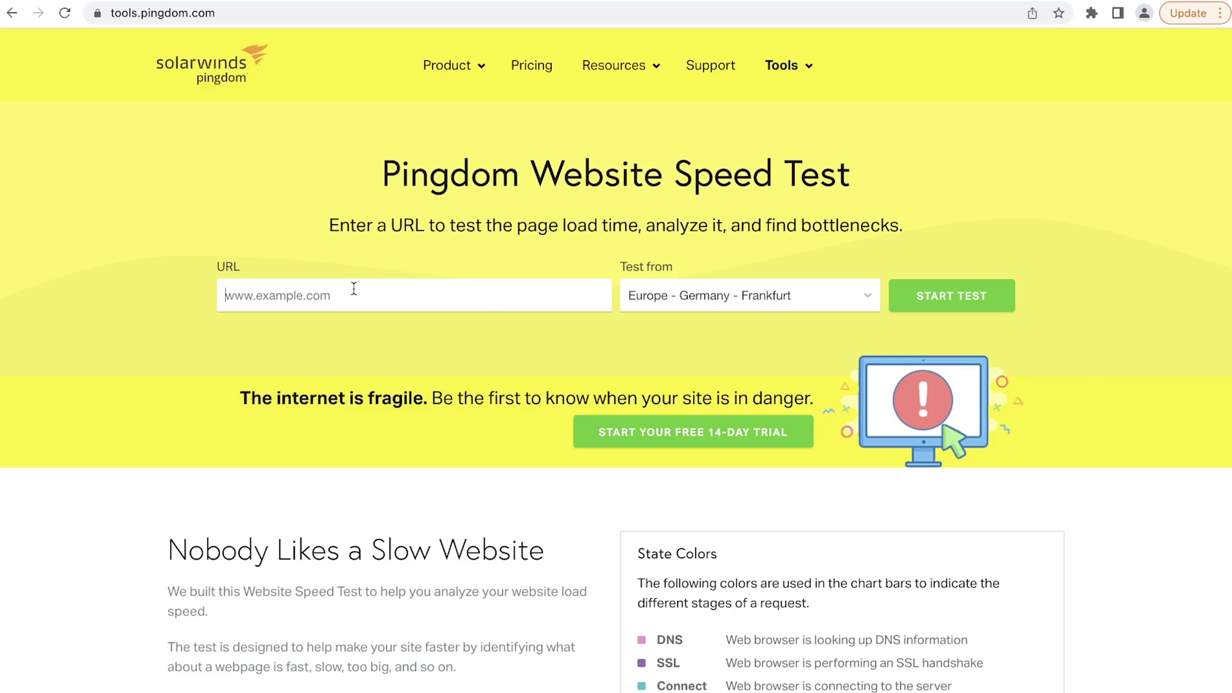
Speed-test cookingacademy.website from Asia - Japan - Tokyo and expand the gzip compression suggestion
text(https://cookingacademy.website/)
click(860, 299)
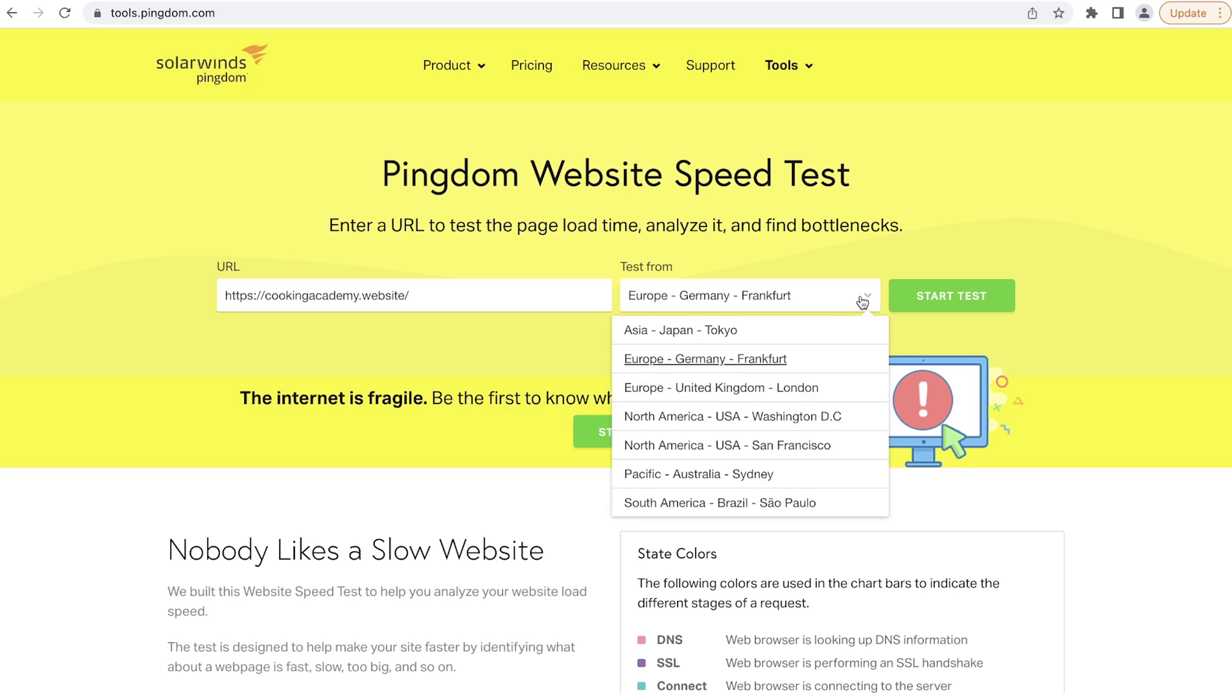
click(799, 337)
click(955, 297)
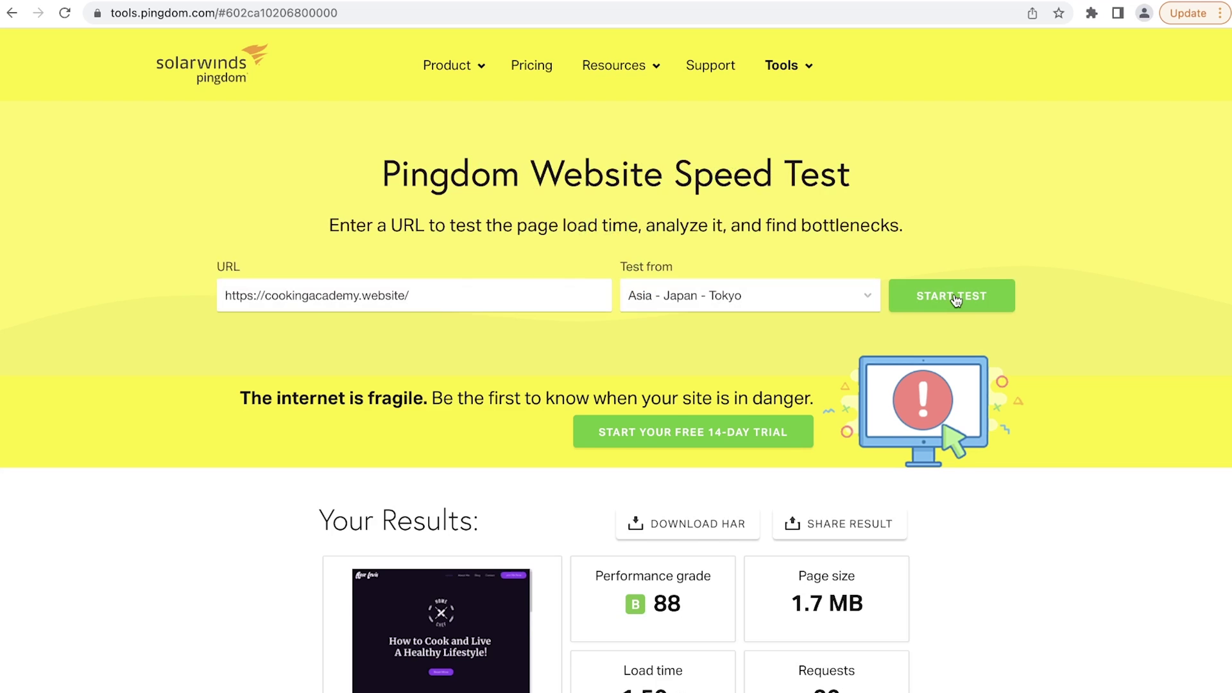
scroll(954, 294, down, 5)
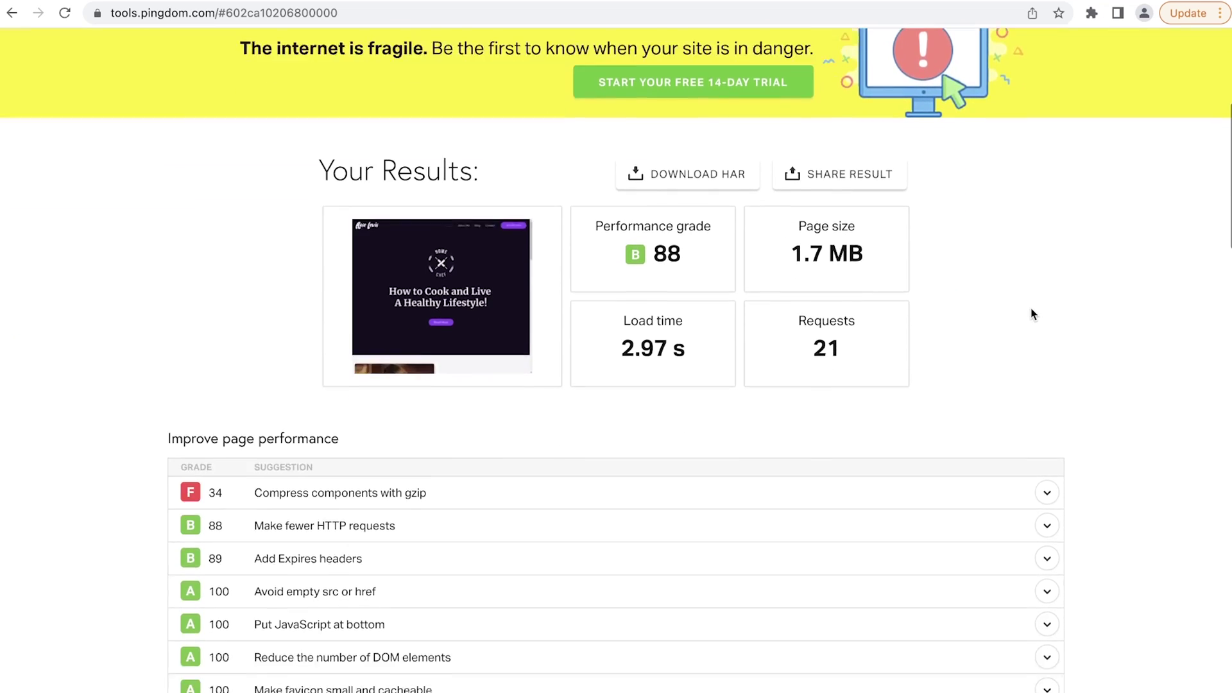
scroll(1032, 314, down, 2)
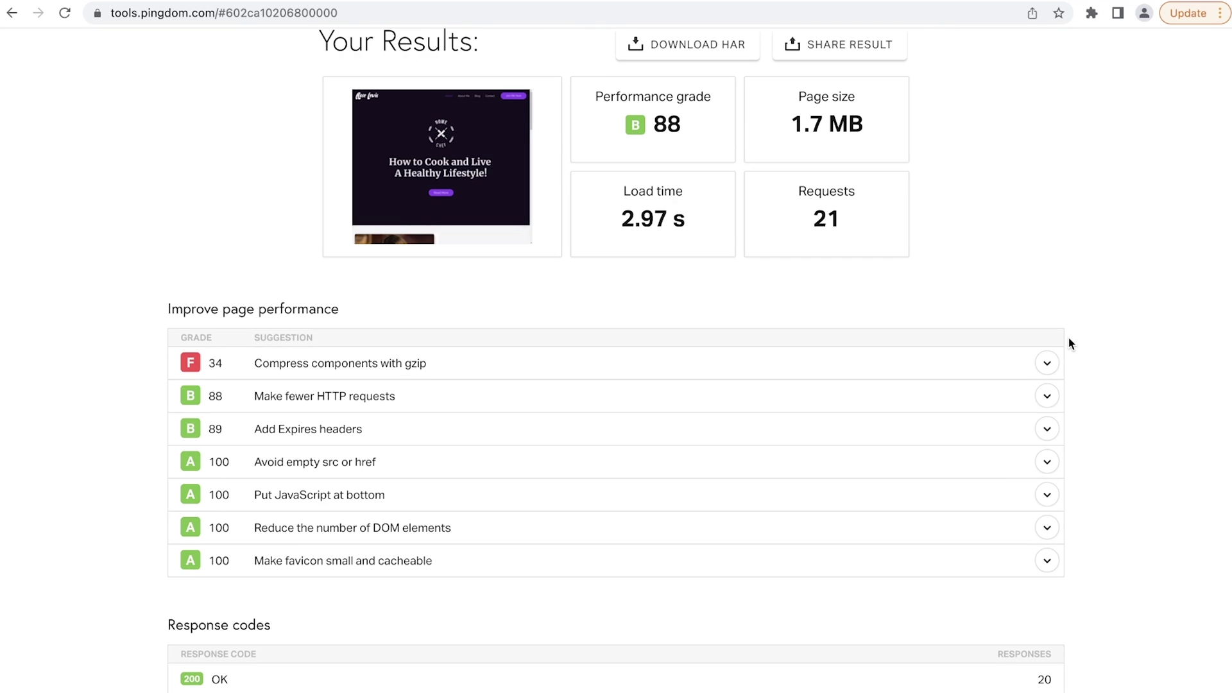
click(1049, 368)
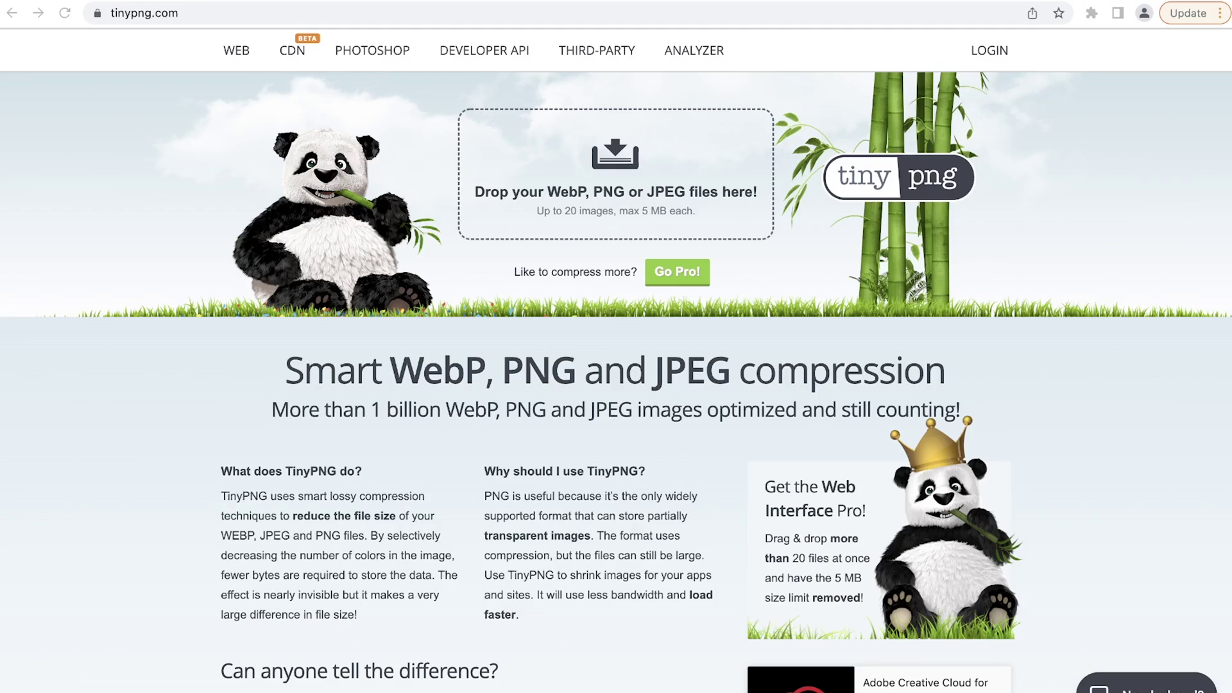
Compress blogging.png from 14.9 KB to 6.7 KB and download the smaller file
drag(661, 405, 648, 165)
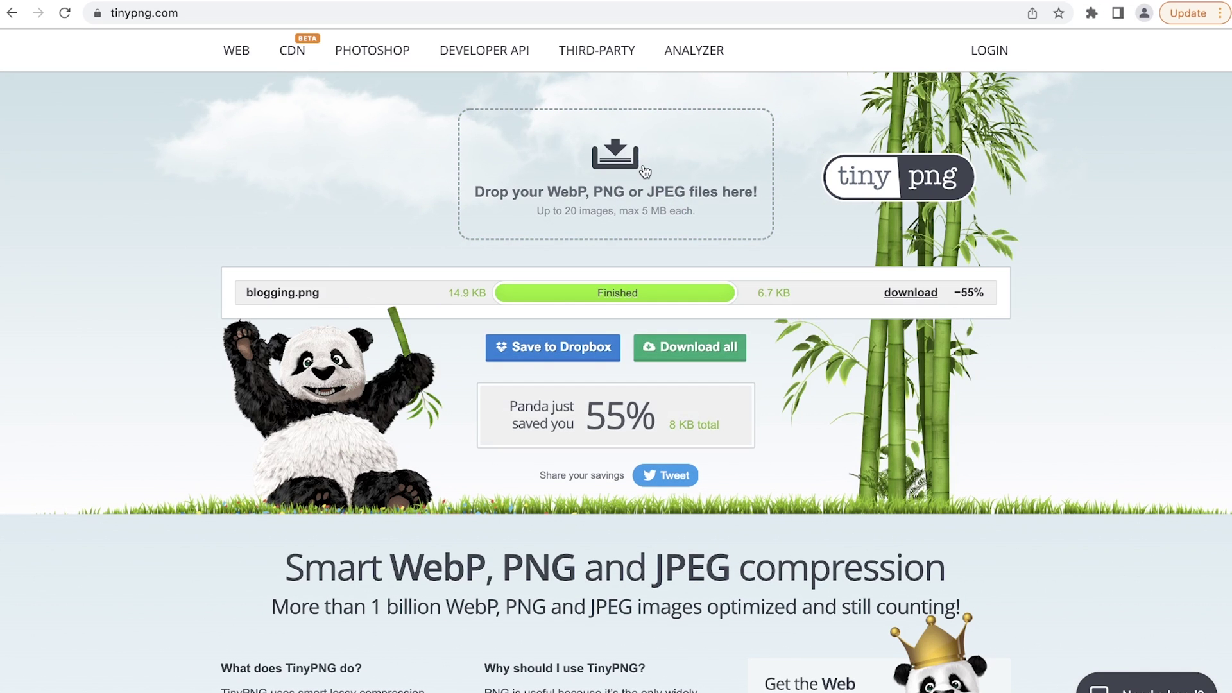
click(897, 299)
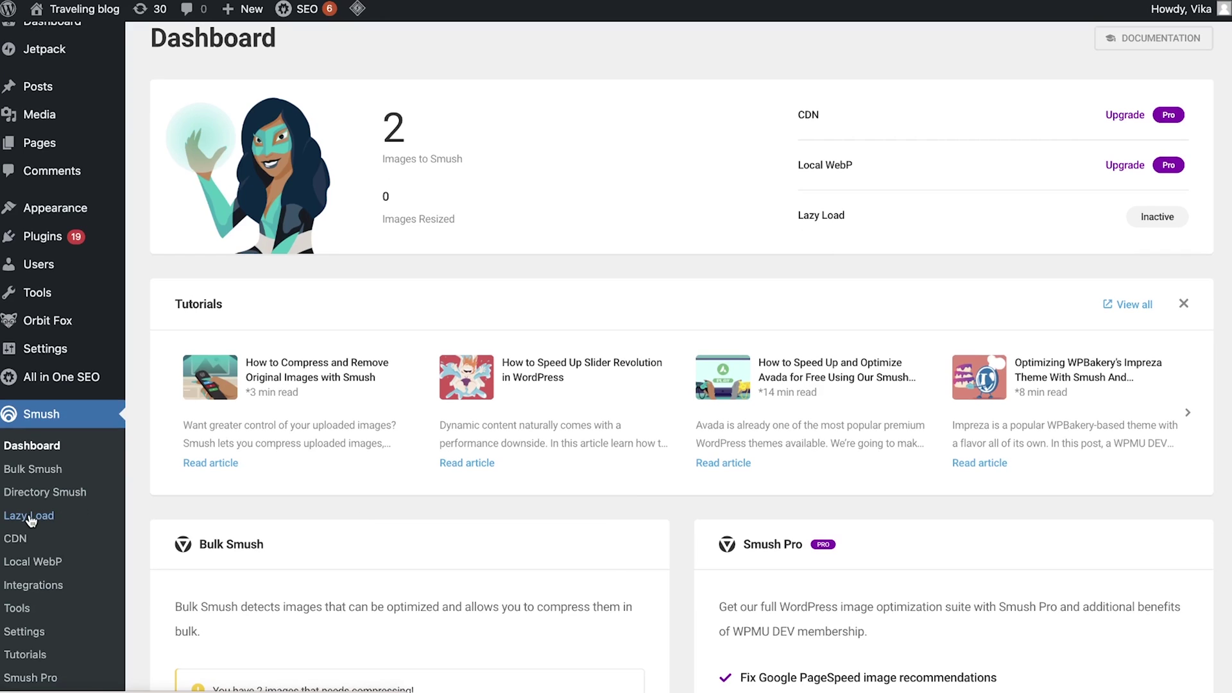
Activate Smush Lazy Load and review its settings for all media types
click(29, 517)
scroll(559, 490, down, 2)
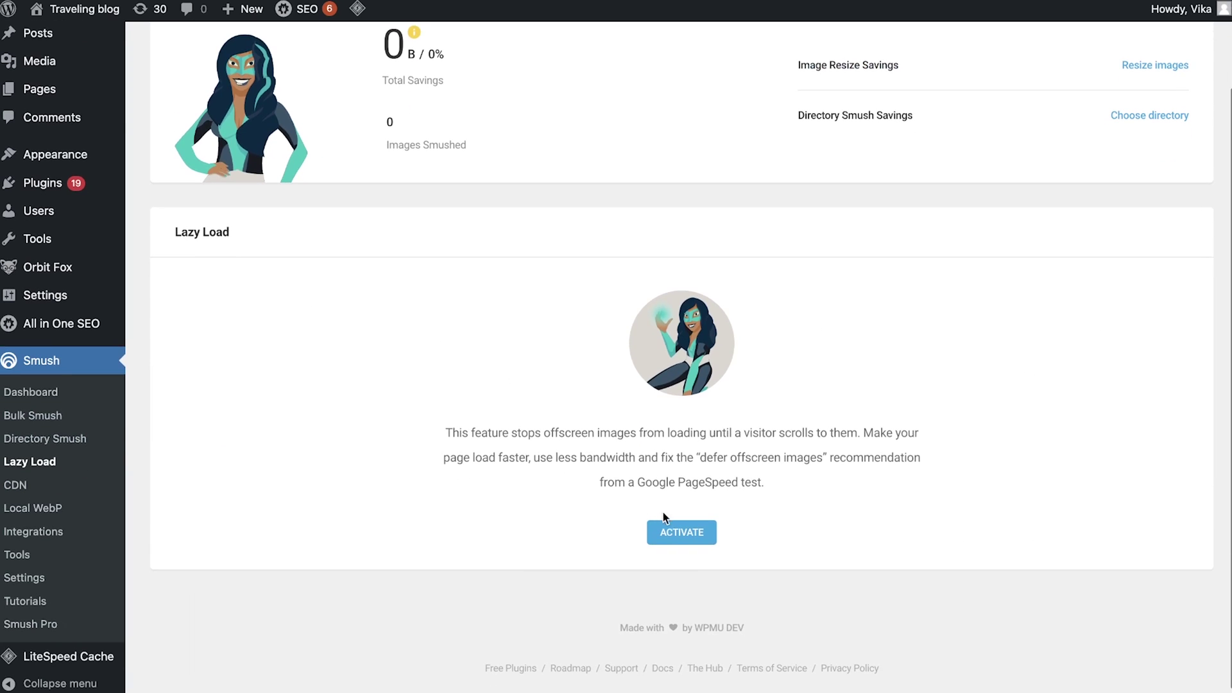
click(672, 532)
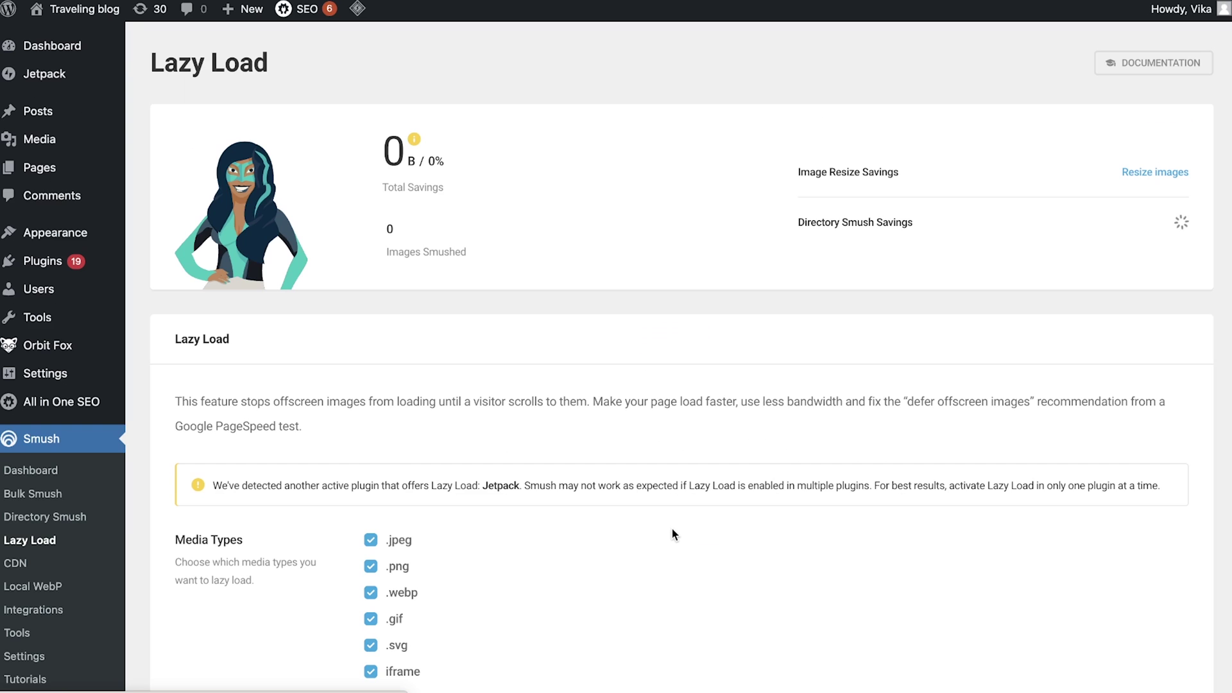
scroll(671, 533, down, 5)
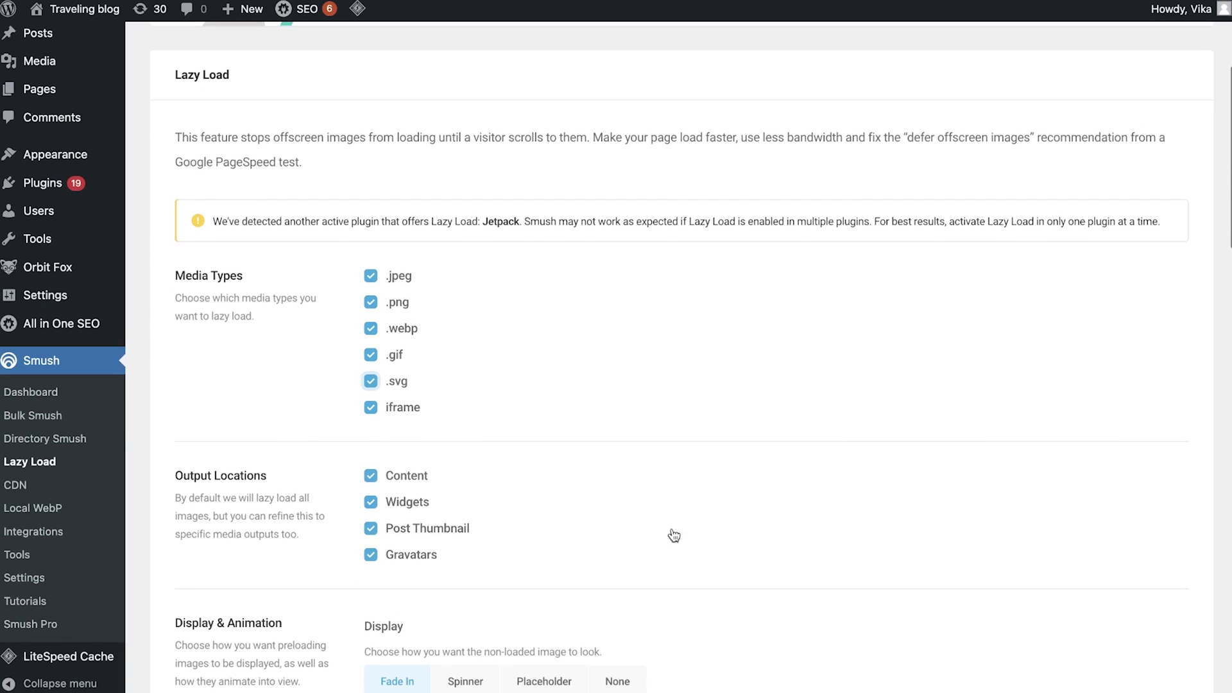
scroll(674, 535, down, 10)
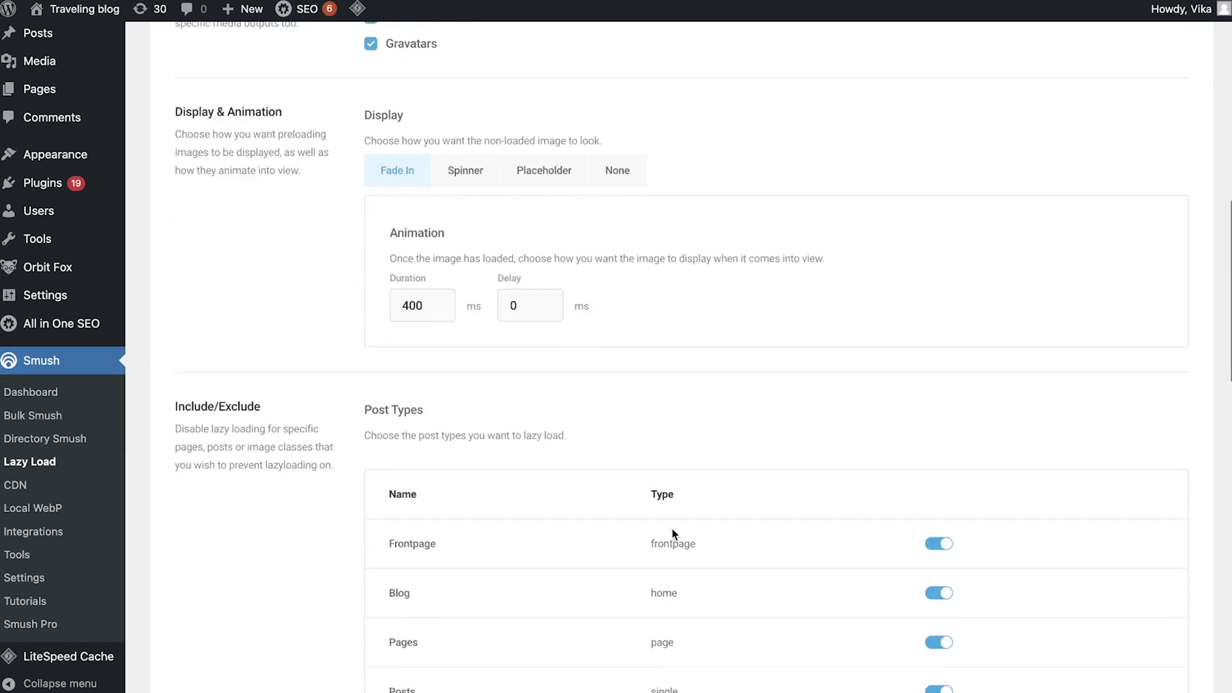
scroll(671, 526, down, 11)
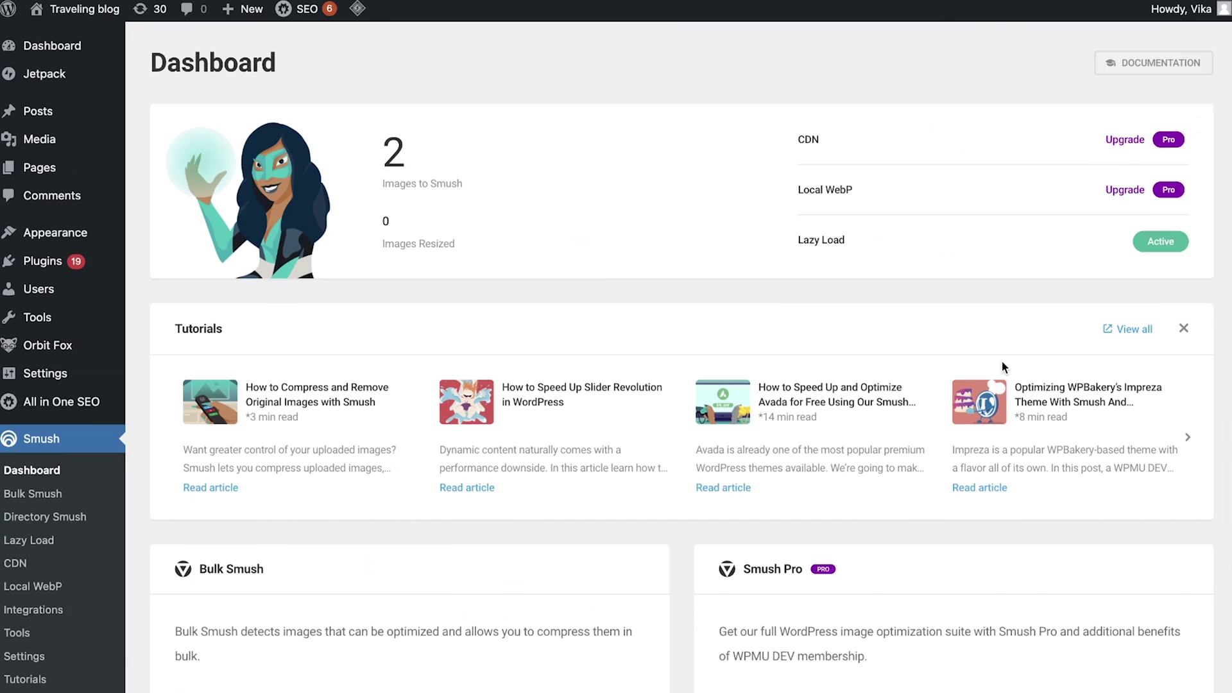
scroll(1004, 367, down, 6)
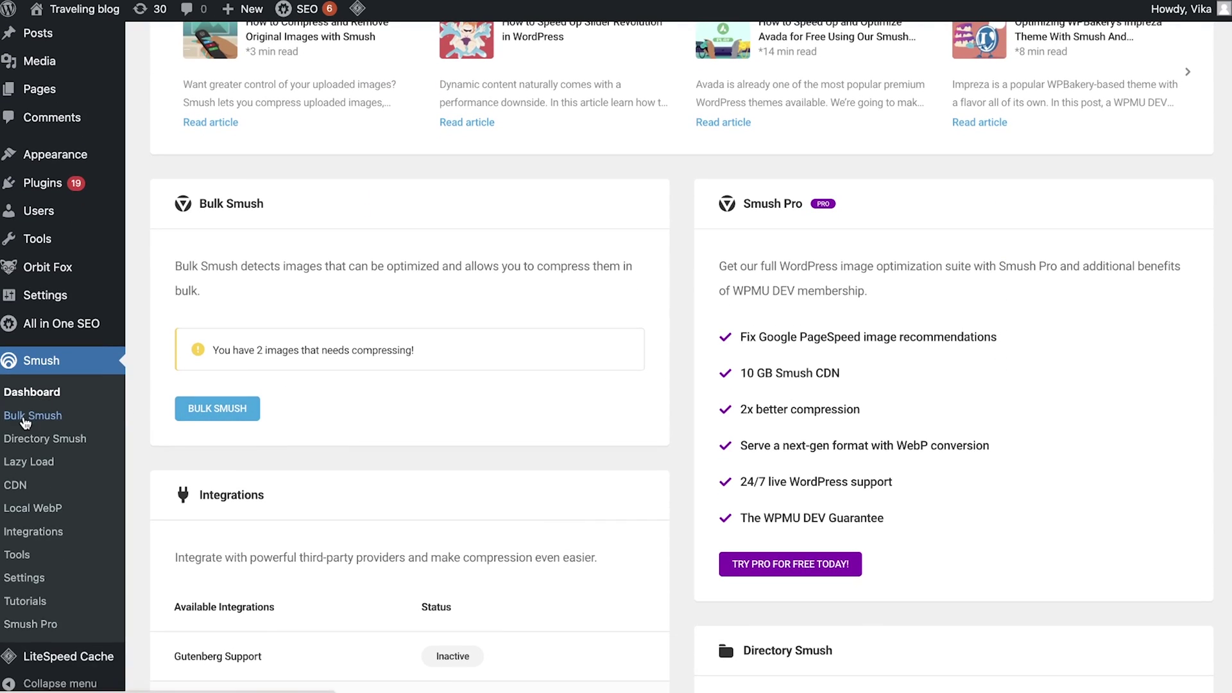
Bulk smush all 16 images, saving 230.6 KB (5.8%)
click(25, 417)
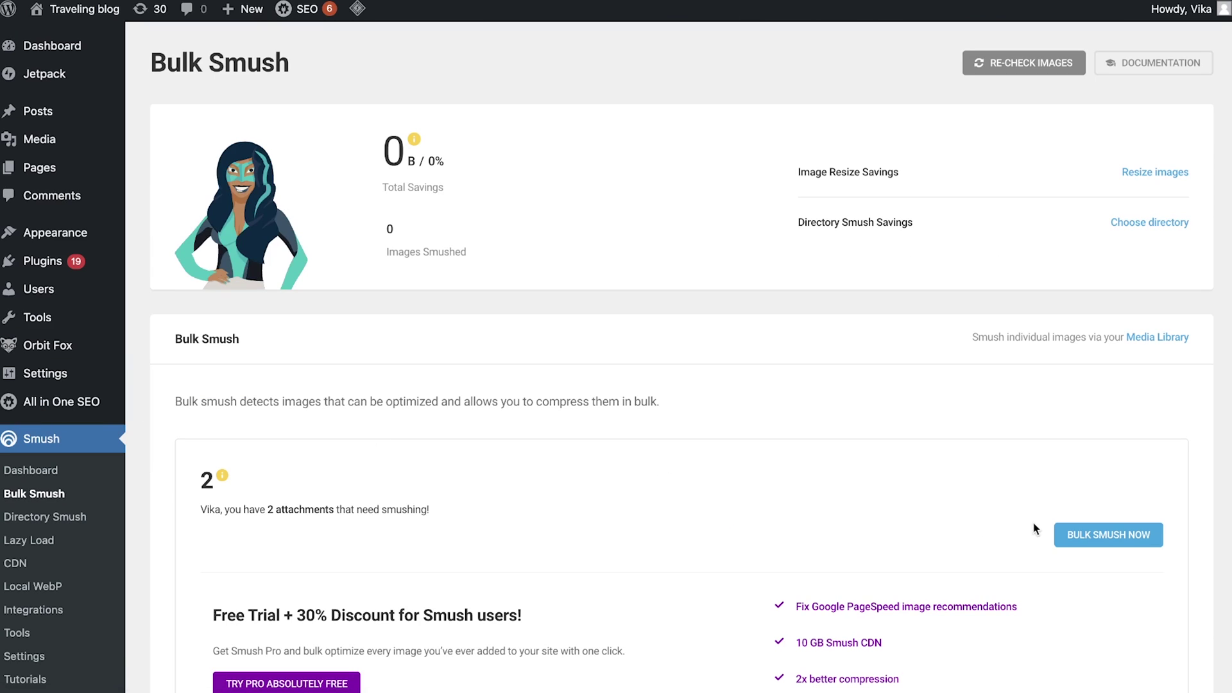
click(1086, 534)
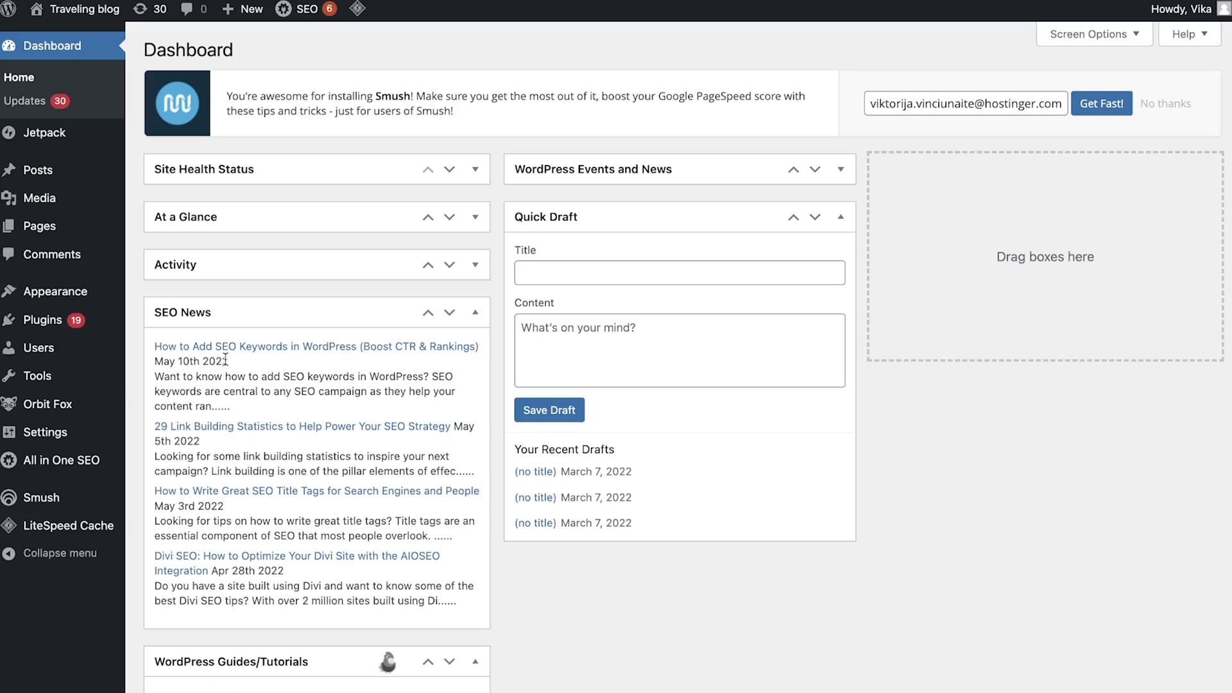
mouse_move(43, 319)
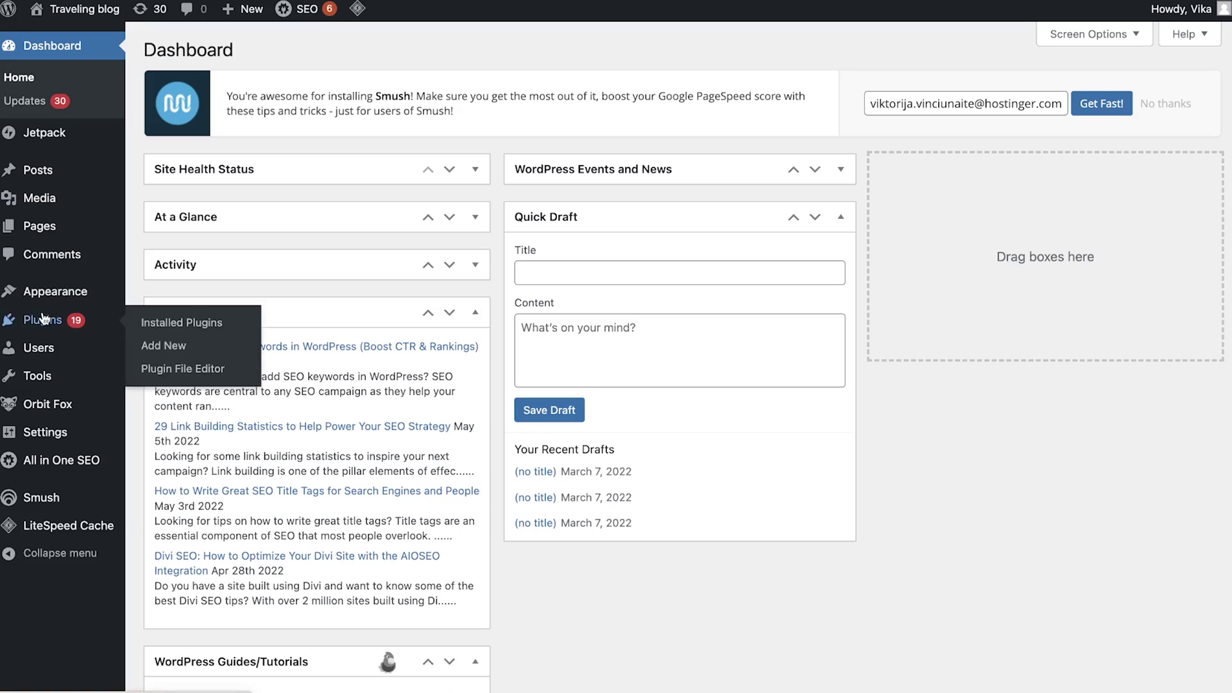
Update Akismet Anti-Spam to 4.2.3, then view the Themes page with pending updates
click(156, 326)
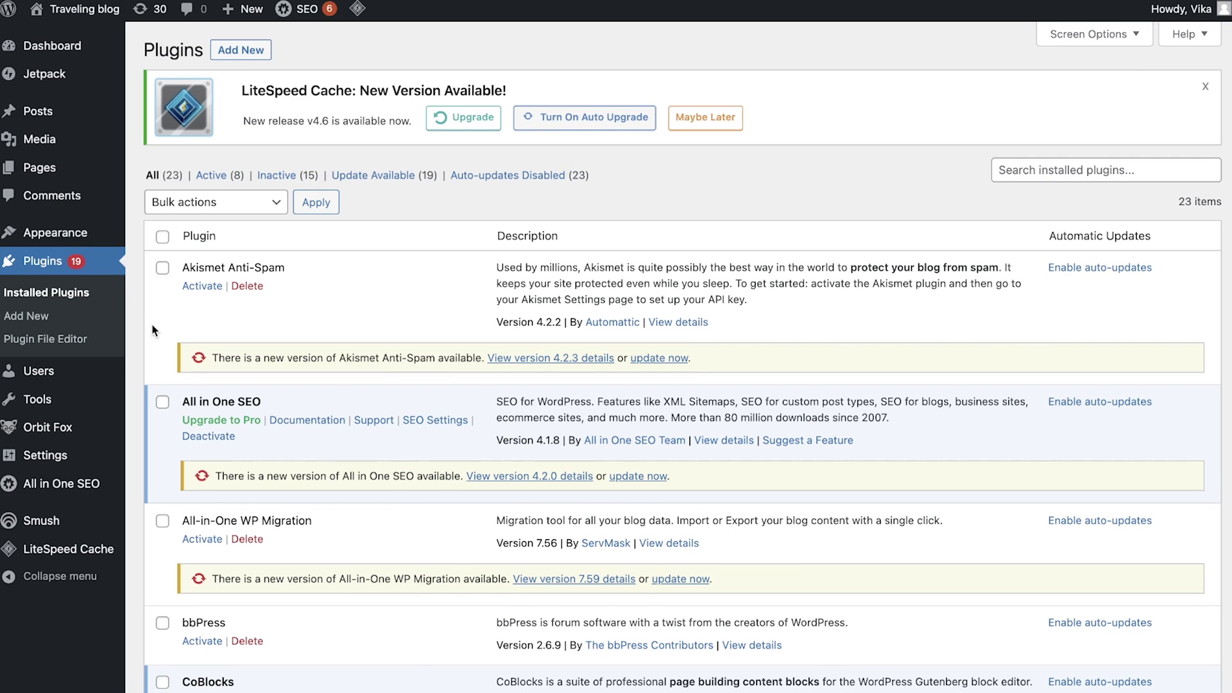
click(663, 361)
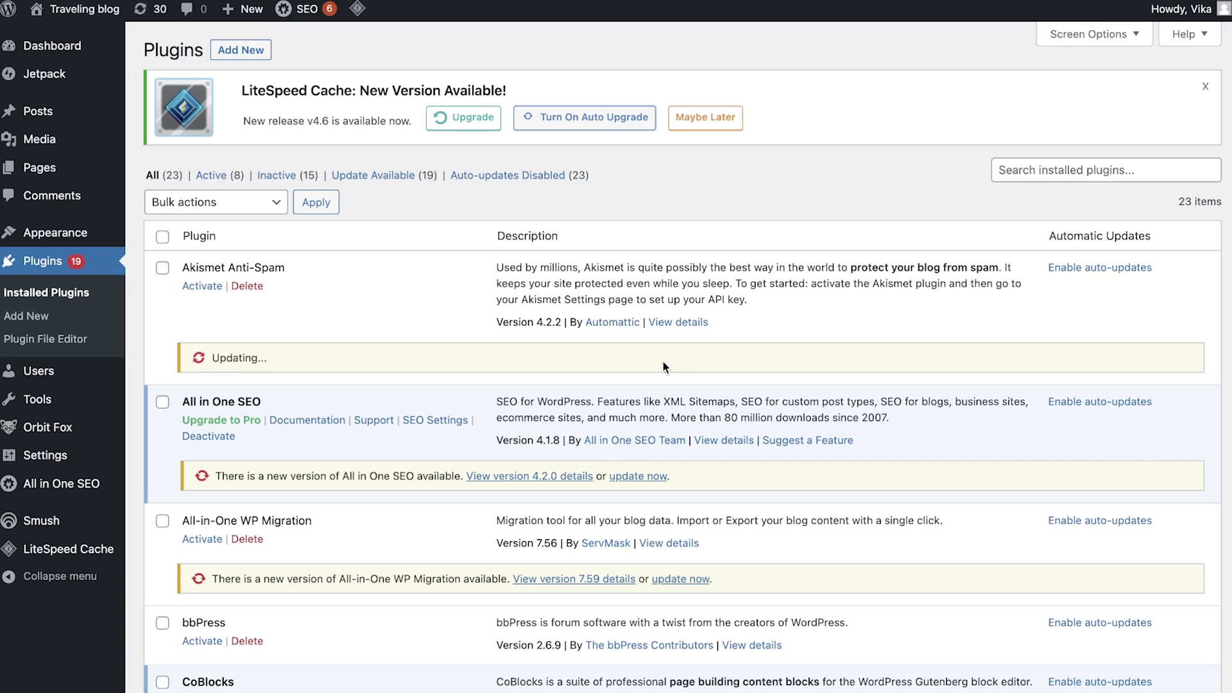
mouse_move(79, 244)
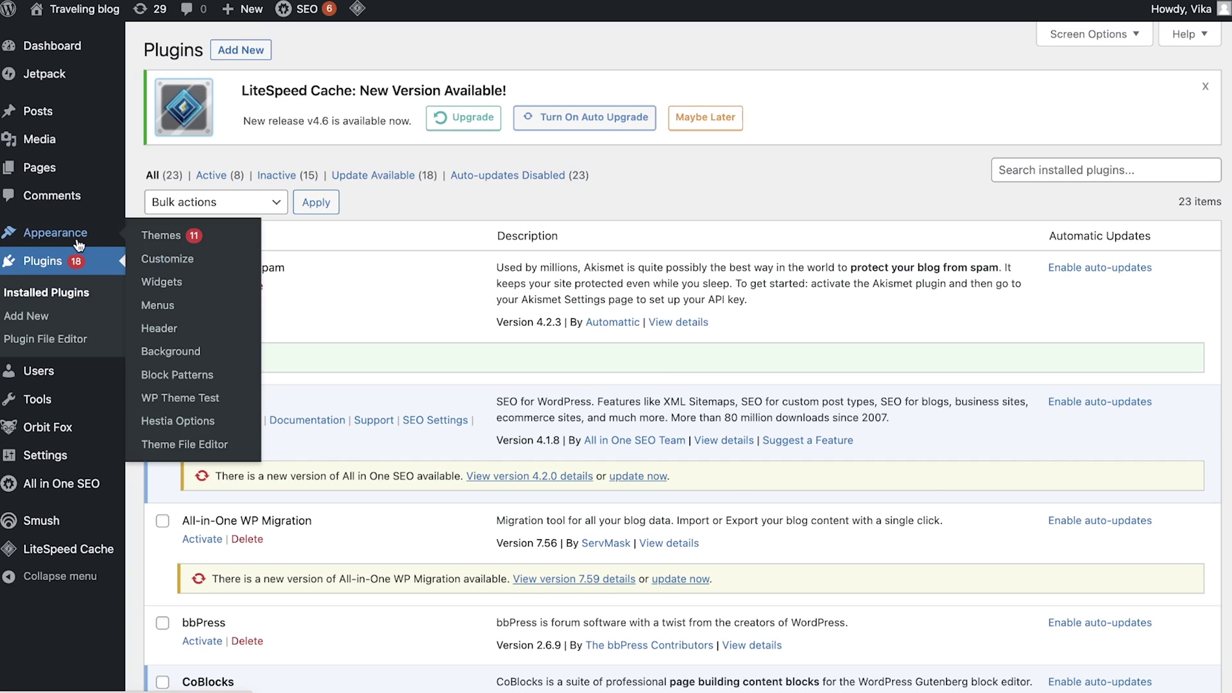
click(161, 235)
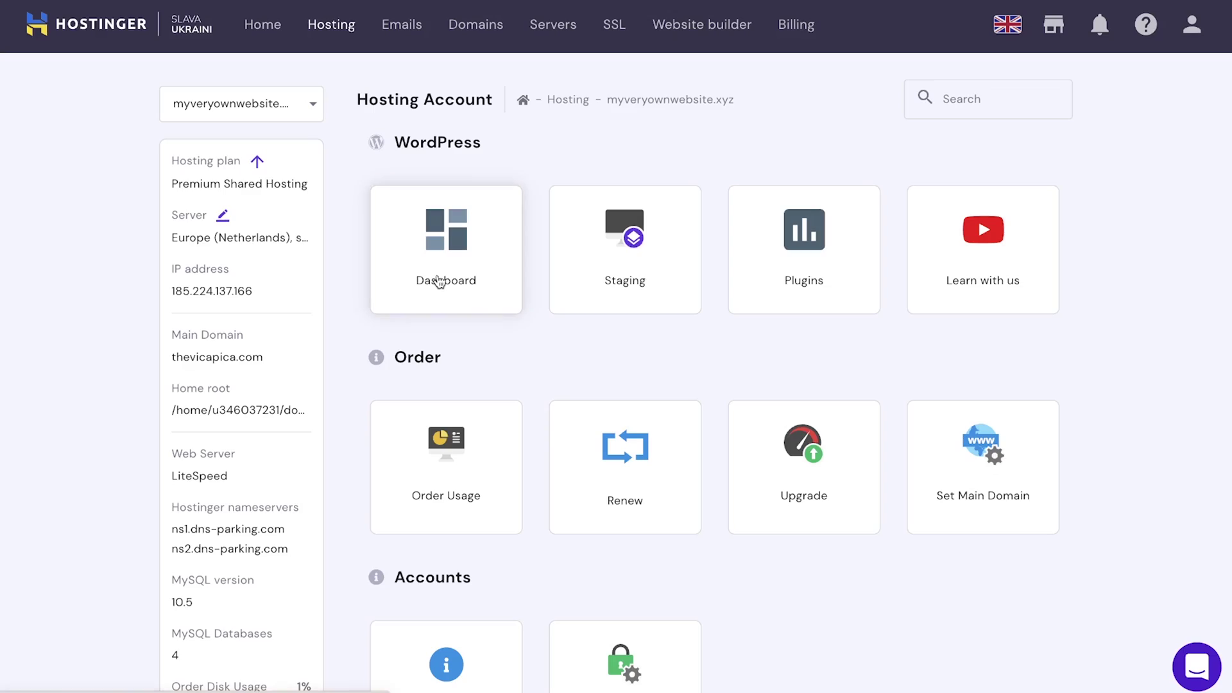
Set WordPress automatic updates to 'Only update minor versions' and save
click(440, 281)
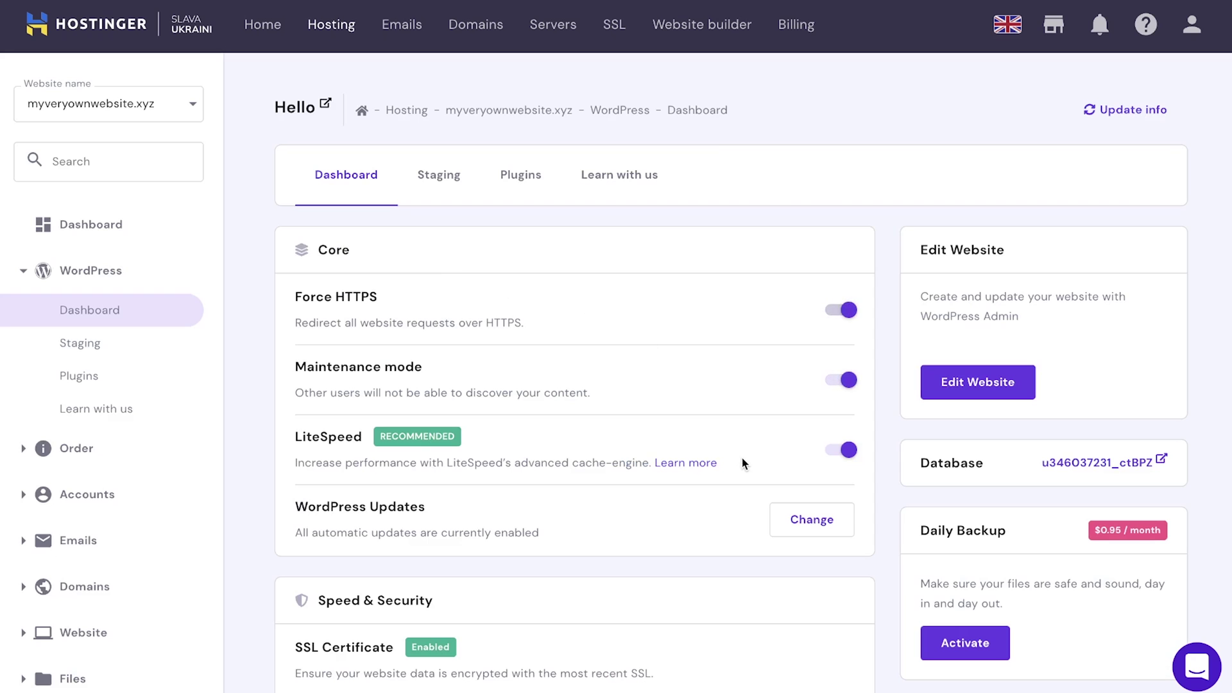
click(812, 525)
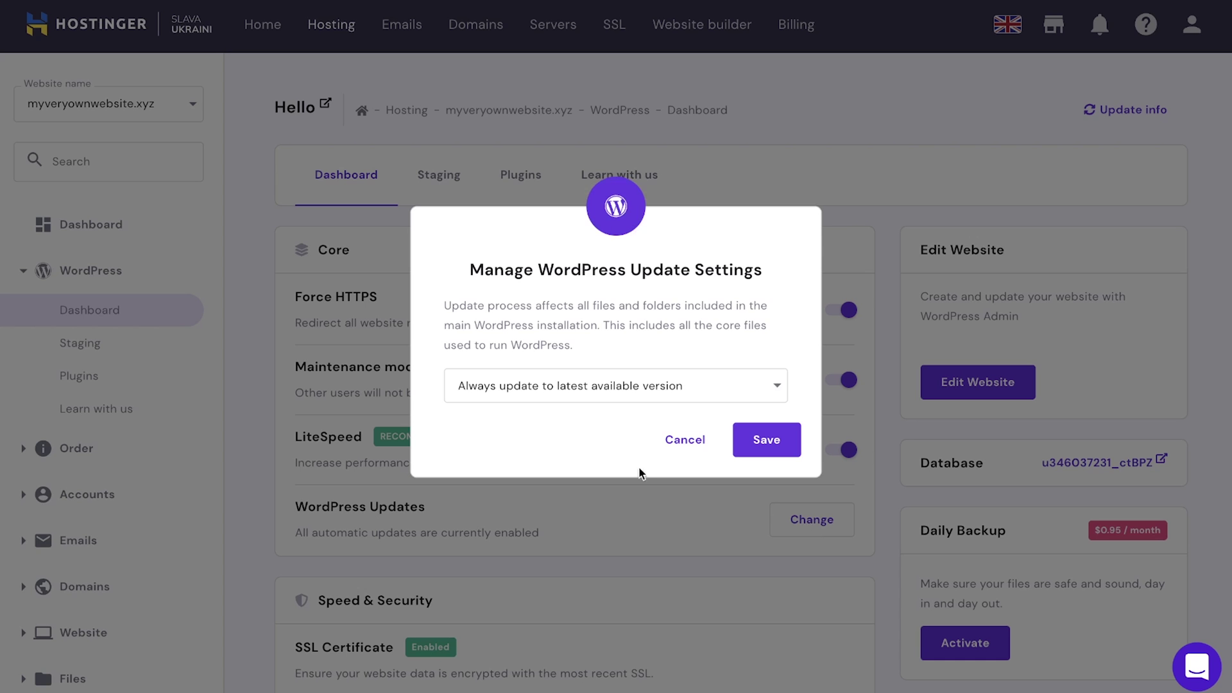
click(618, 389)
click(598, 490)
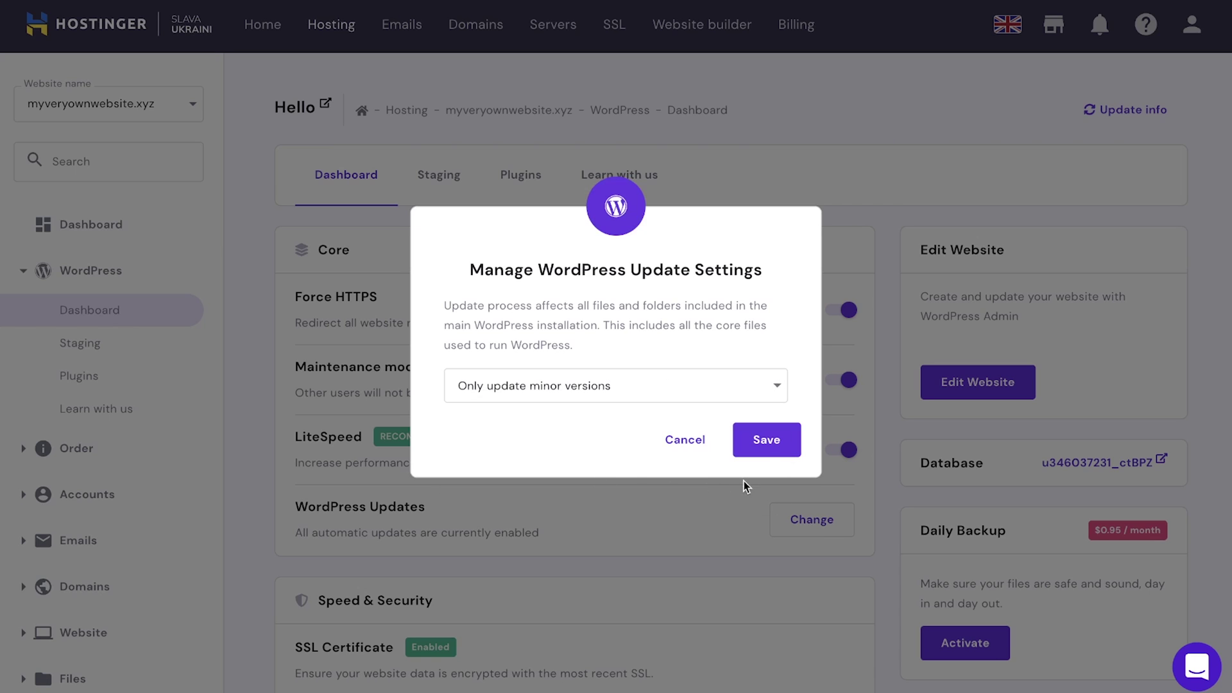
click(764, 443)
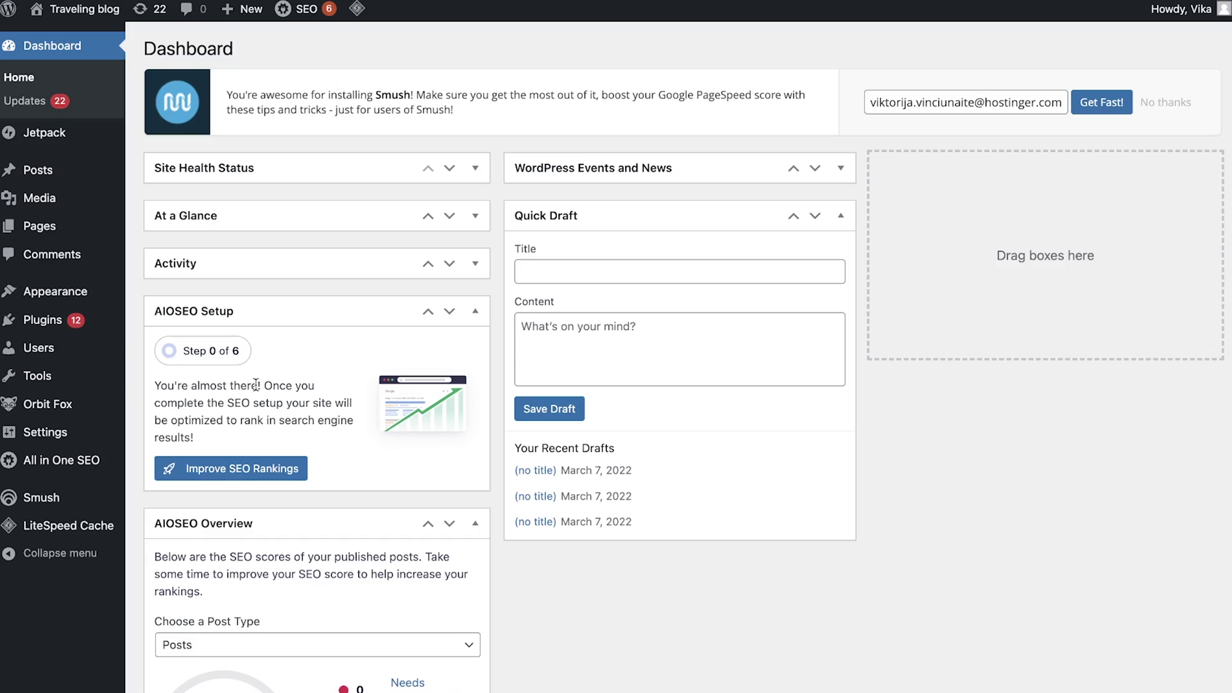
Deactivate the CoBlocks plugin and start deleting it
mouse_move(82, 327)
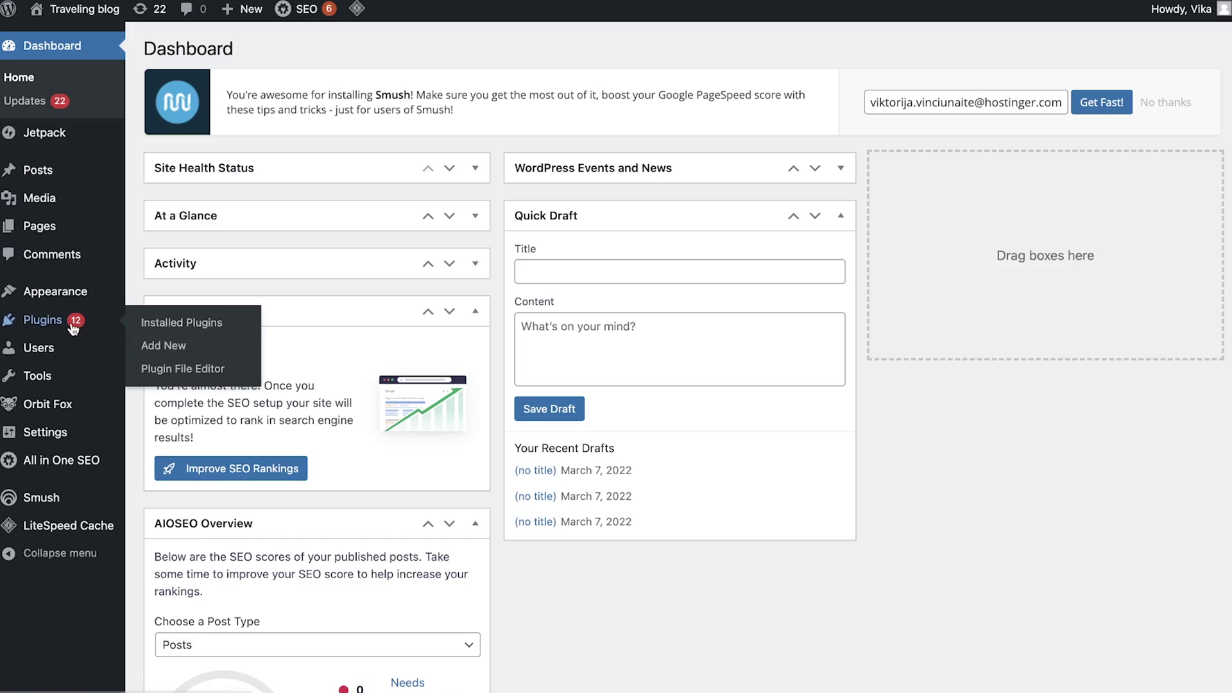
click(156, 327)
scroll(476, 504, down, 2)
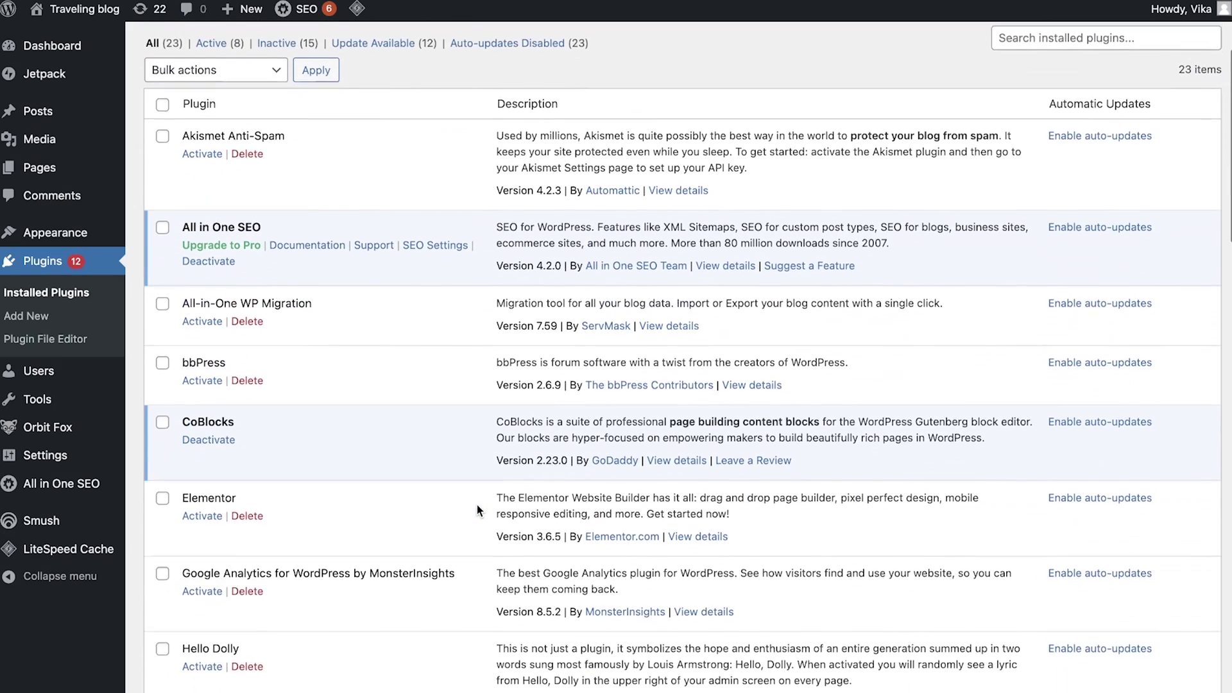
click(207, 423)
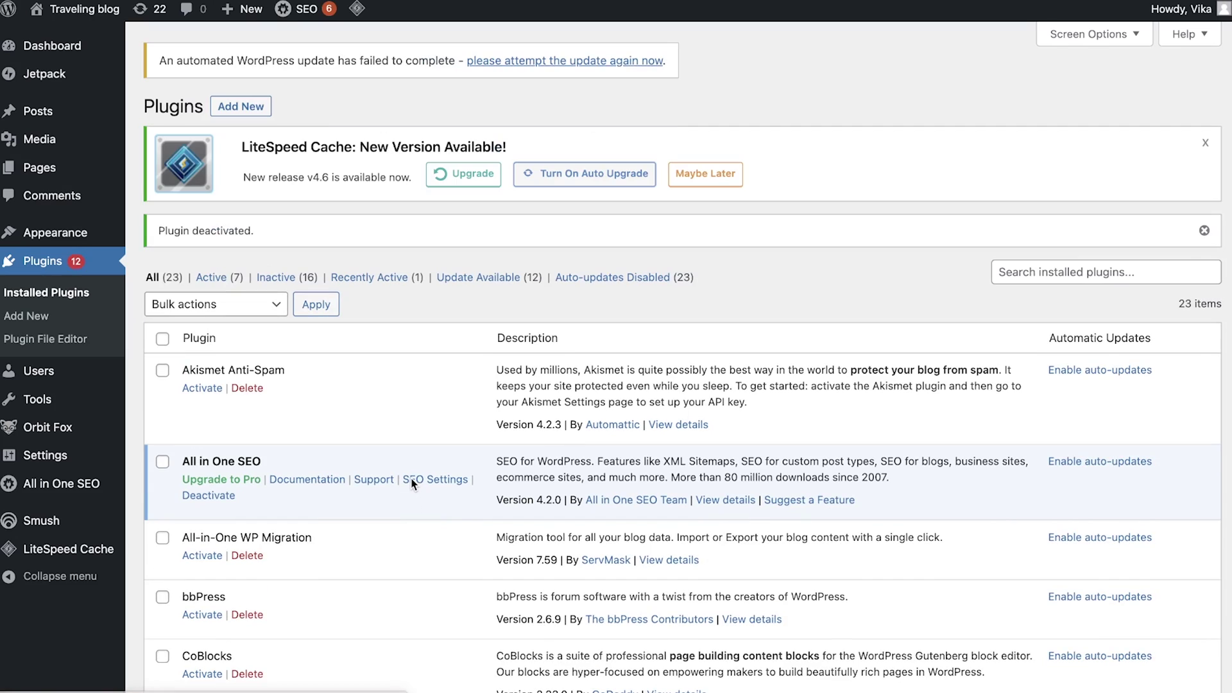
scroll(289, 524, down, 3)
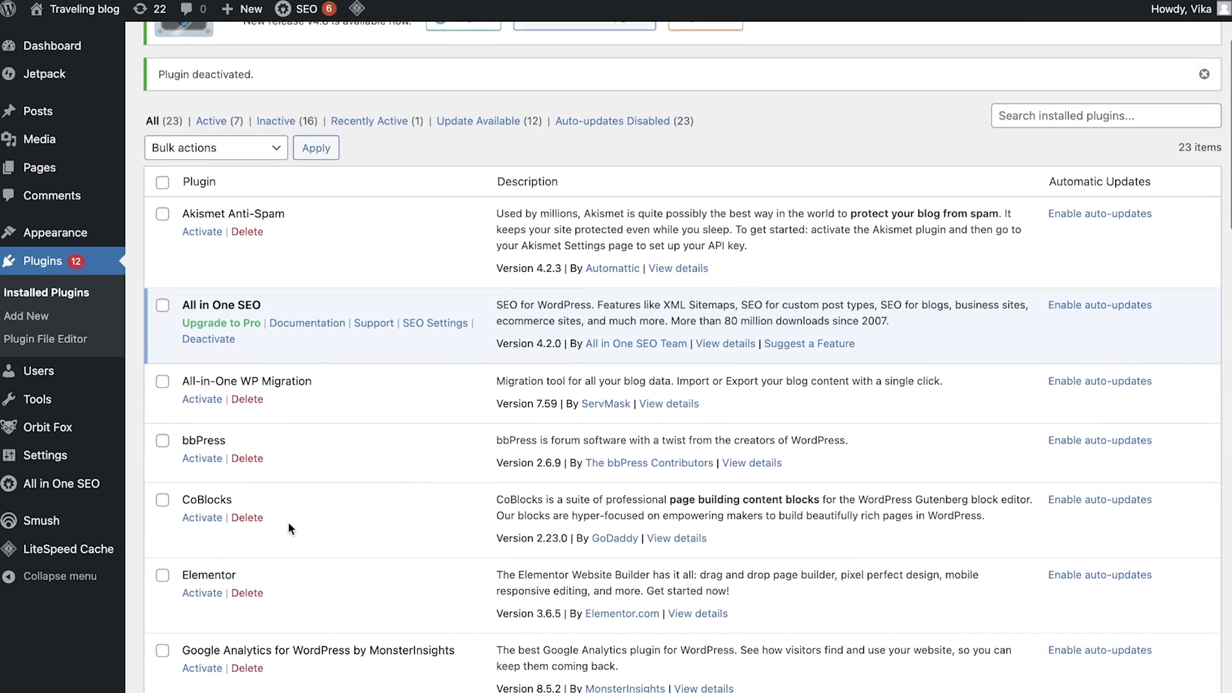
click(250, 519)
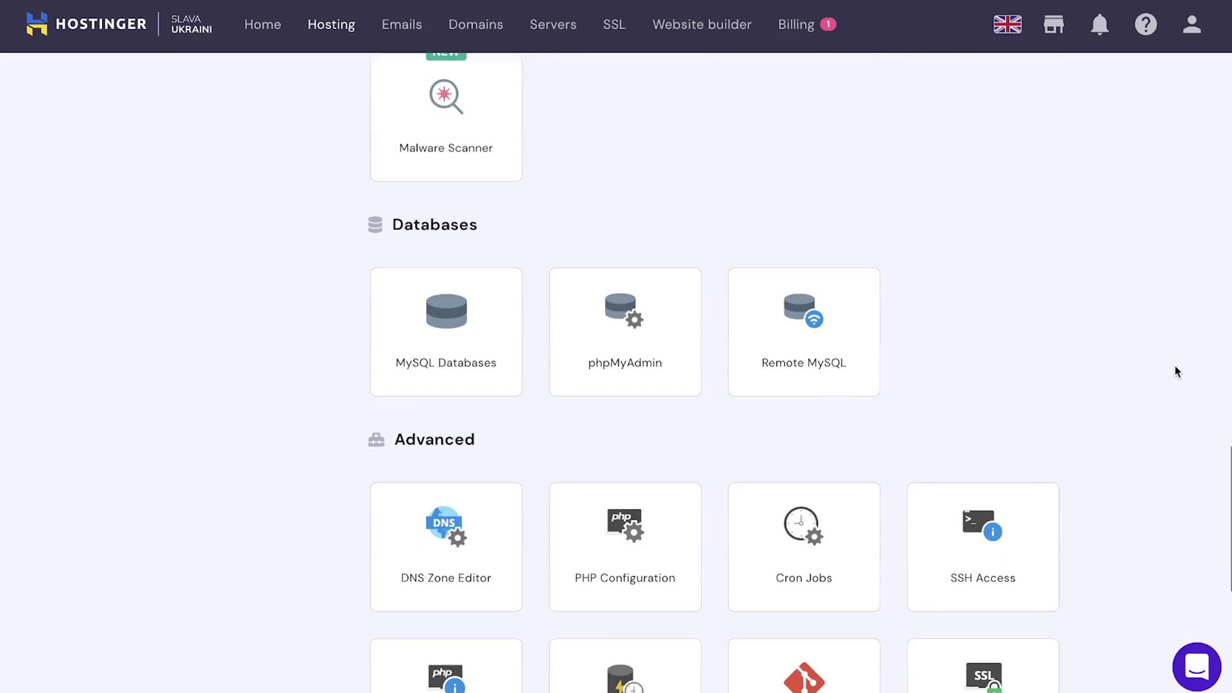
Switch the cookingacademy.website hosting to PHP 8.1 in PHP Configuration
click(669, 359)
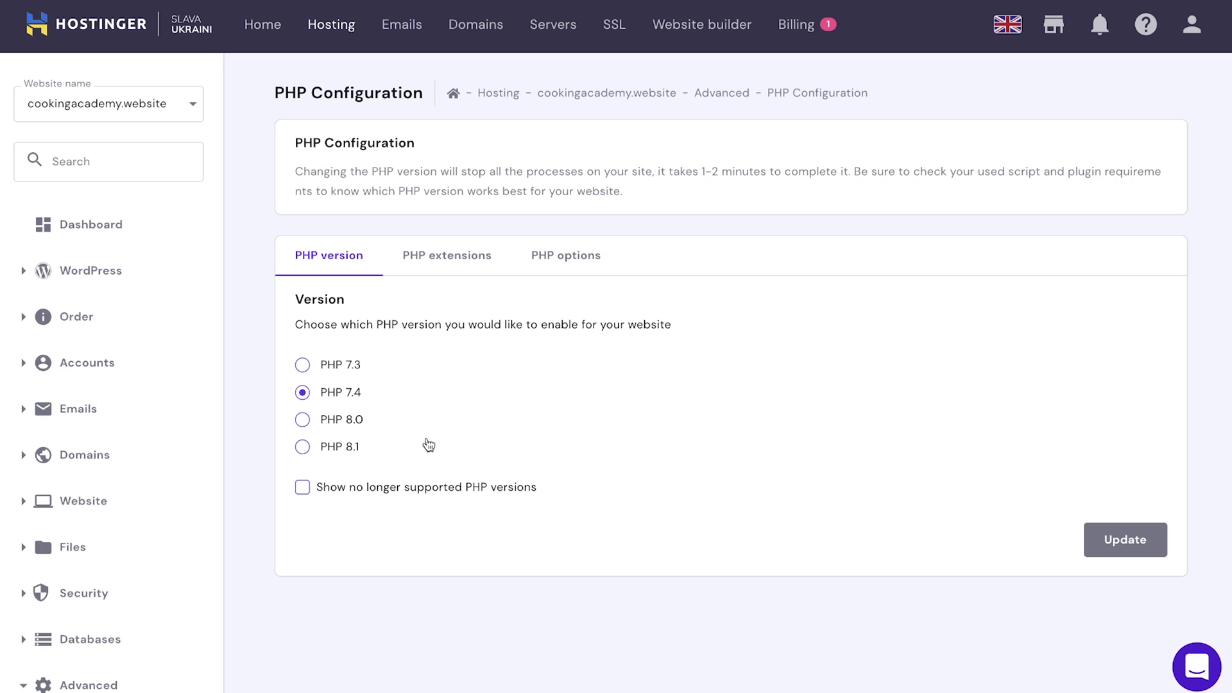
click(303, 446)
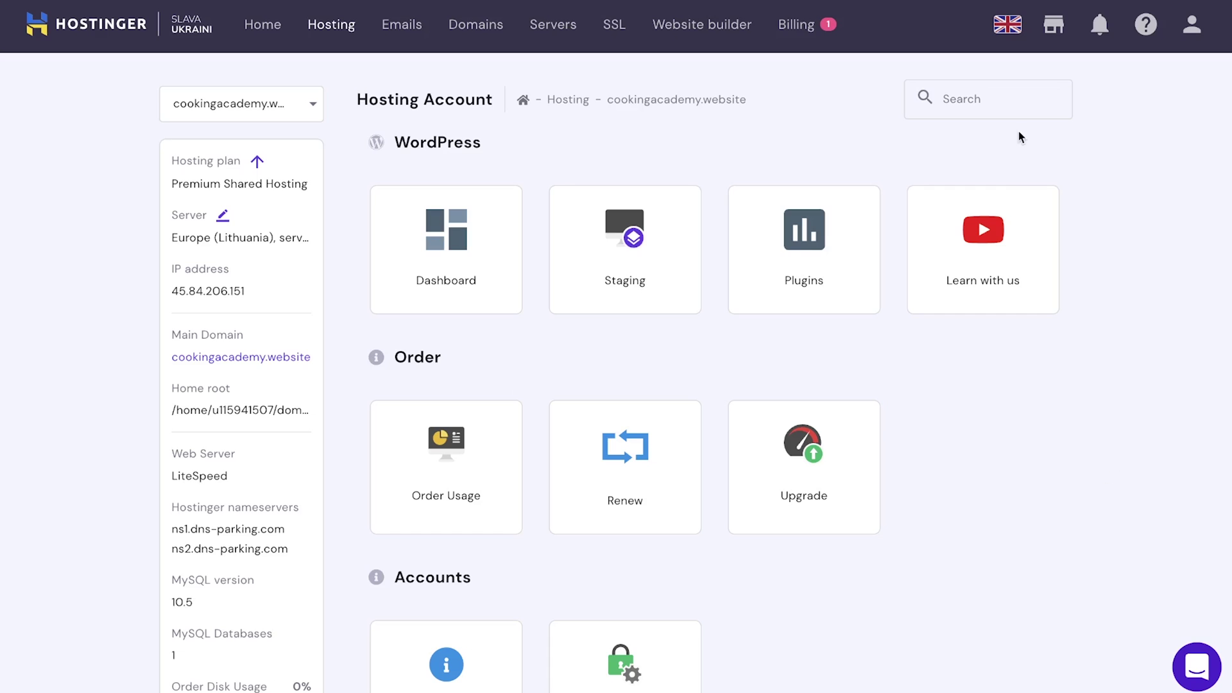
Search the hosting tools for 'php' and open phpMyAdmin on the WordPress database
click(994, 98)
text(php)
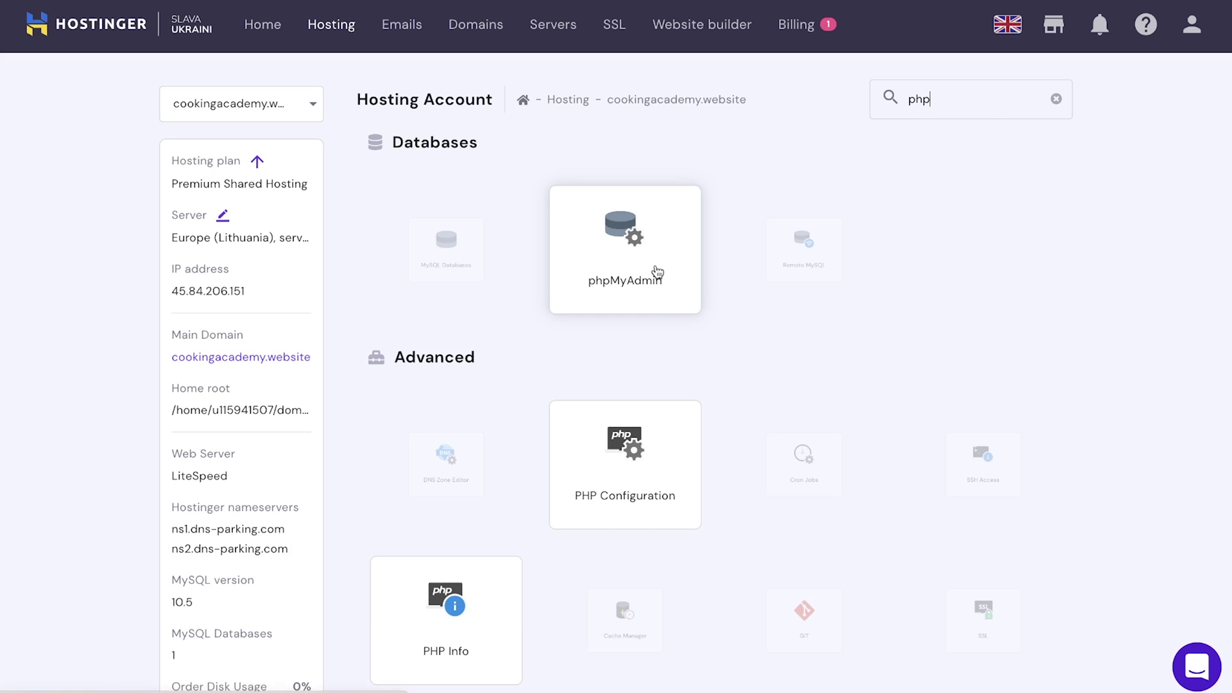
click(657, 271)
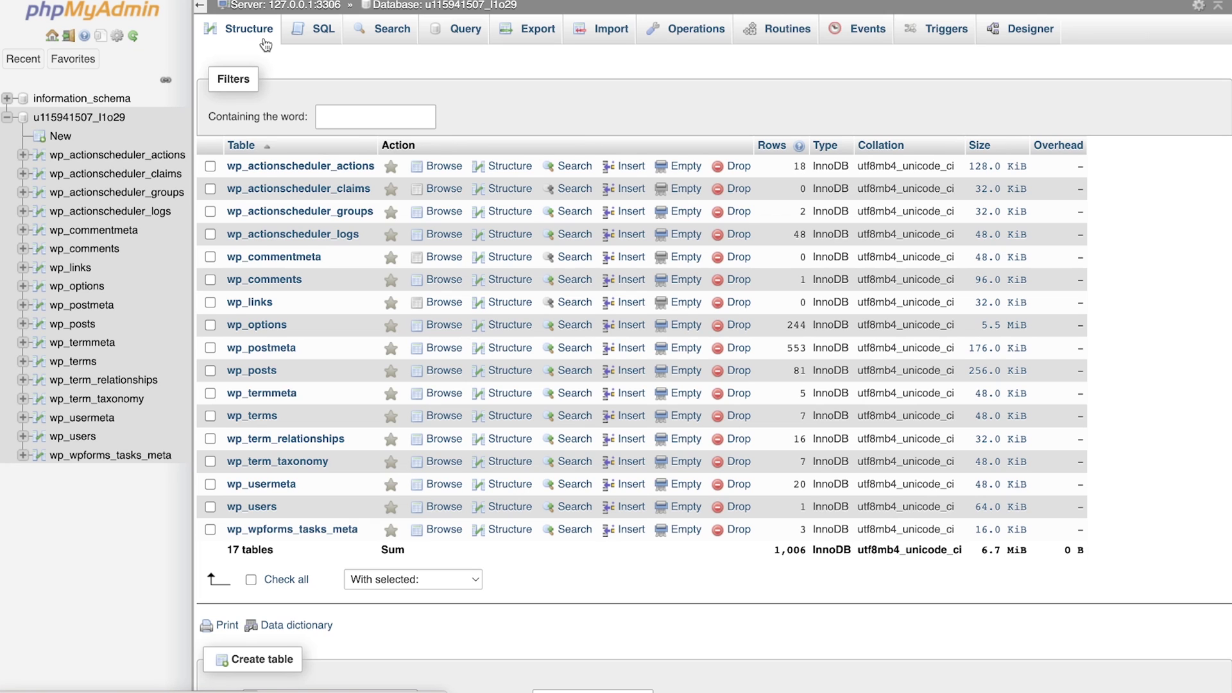
Select all 17 wp_ tables and run Optimize table on them
click(283, 580)
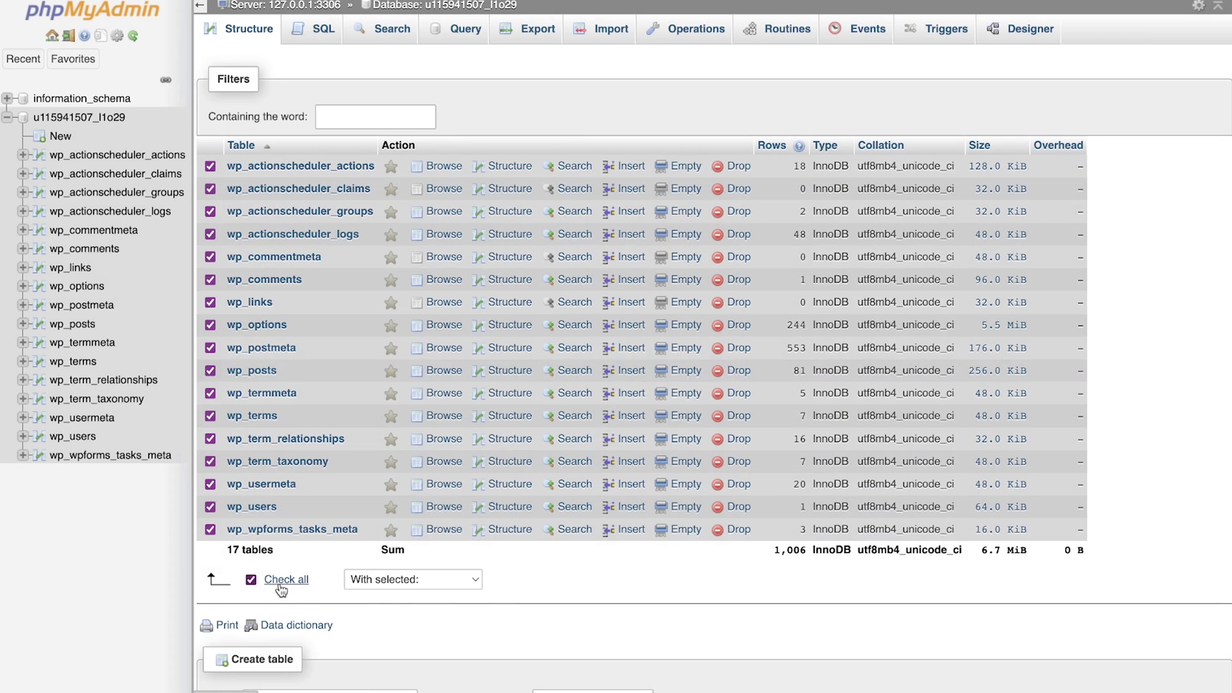
click(428, 583)
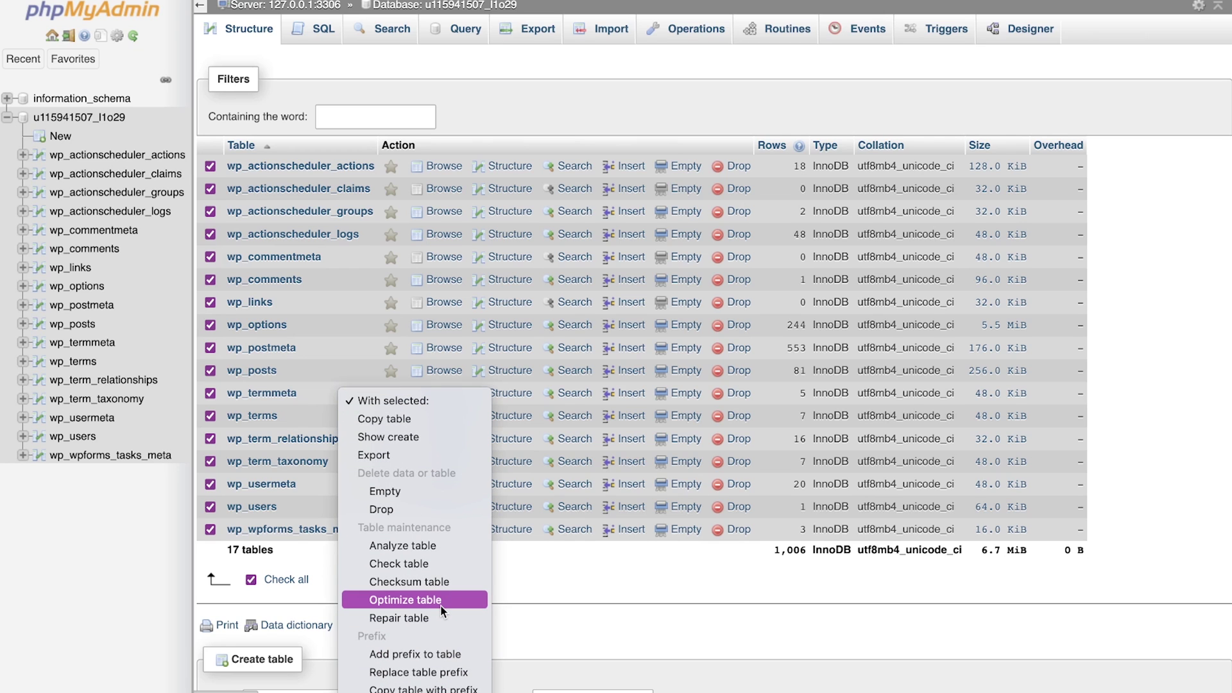
click(442, 607)
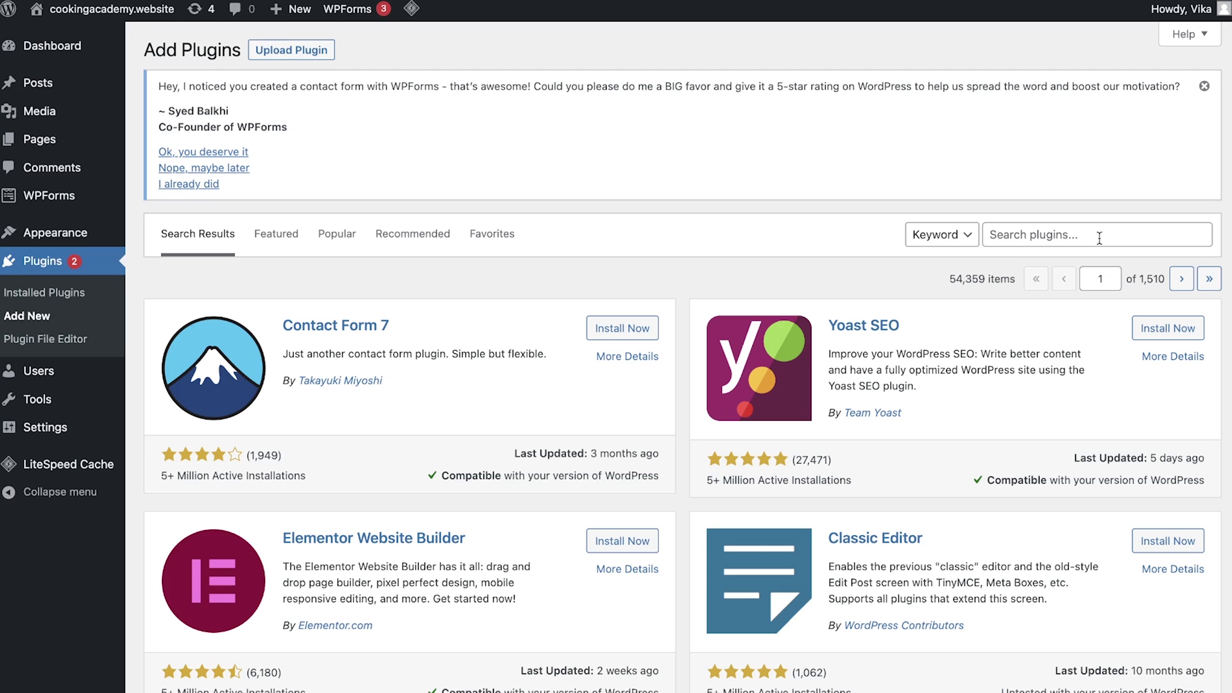
Search the plugin directory for WP-DBManager and install it
click(1099, 238)
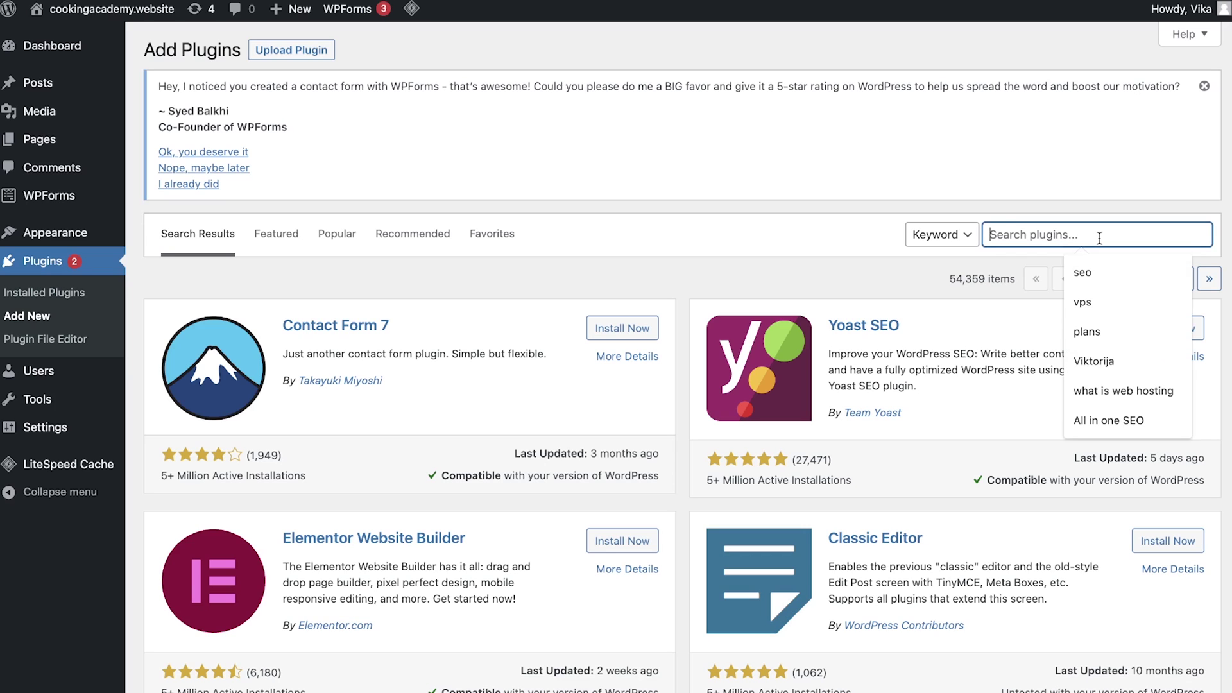
text(WP-DBManager)
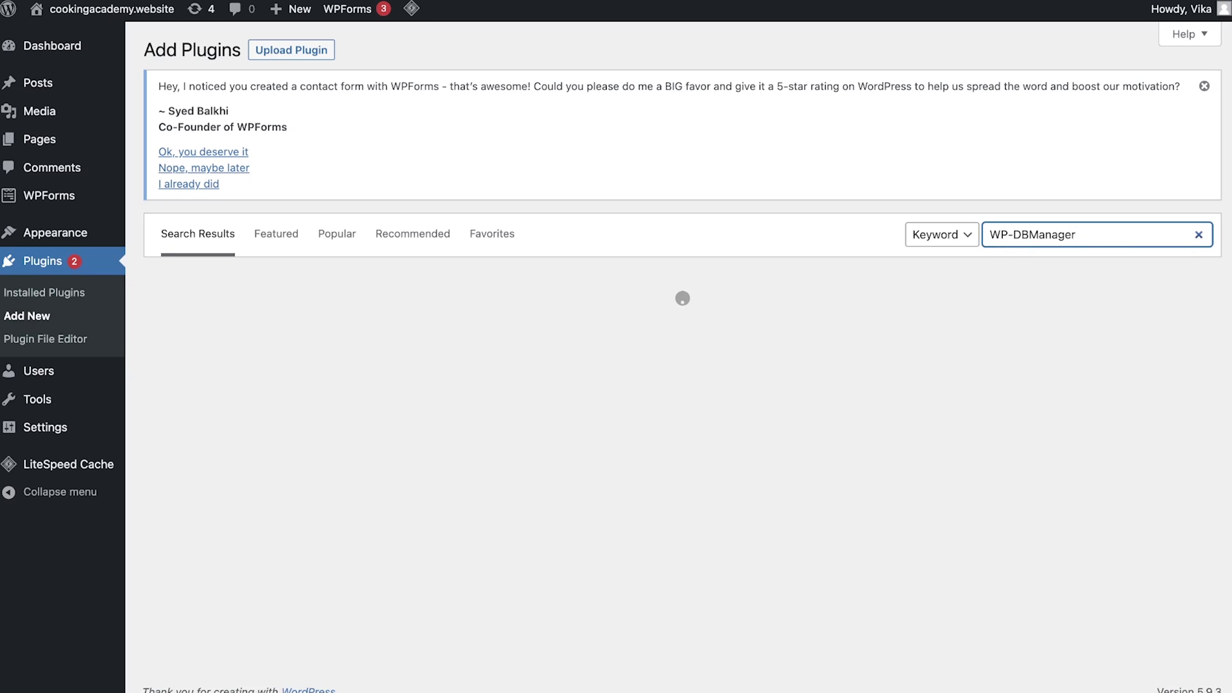
click(643, 331)
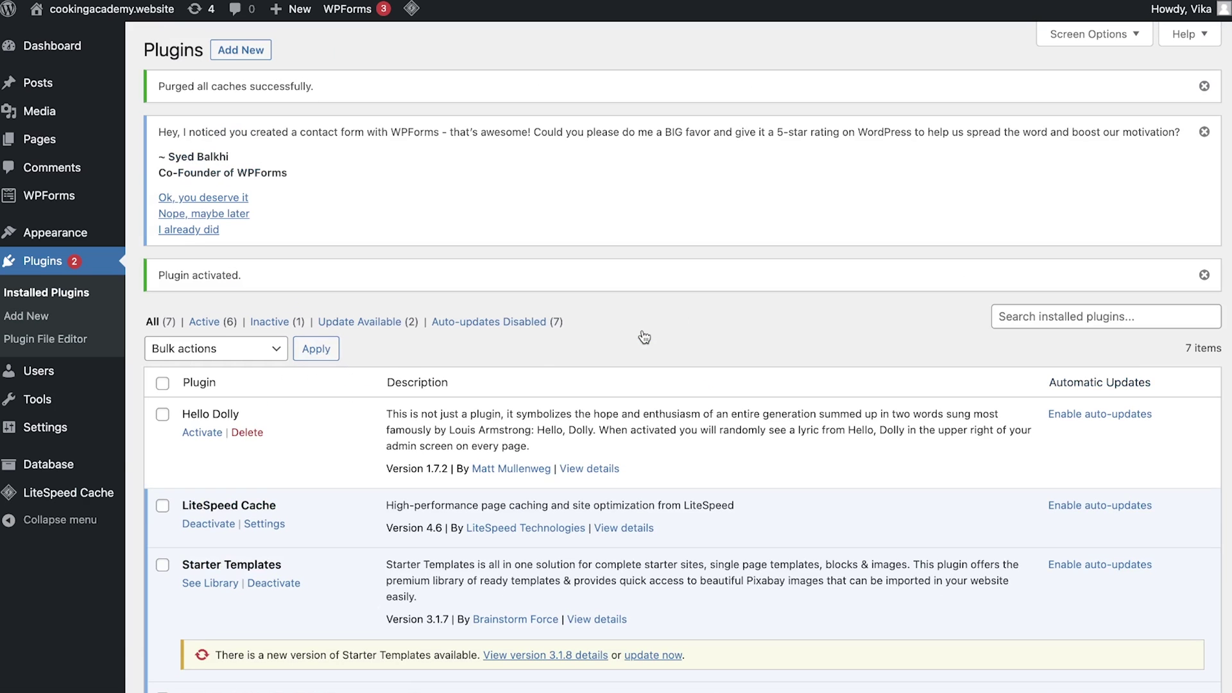
Open WP-DBManager's Optimize DB page under Database, with all tables set to Yes
mouse_move(86, 463)
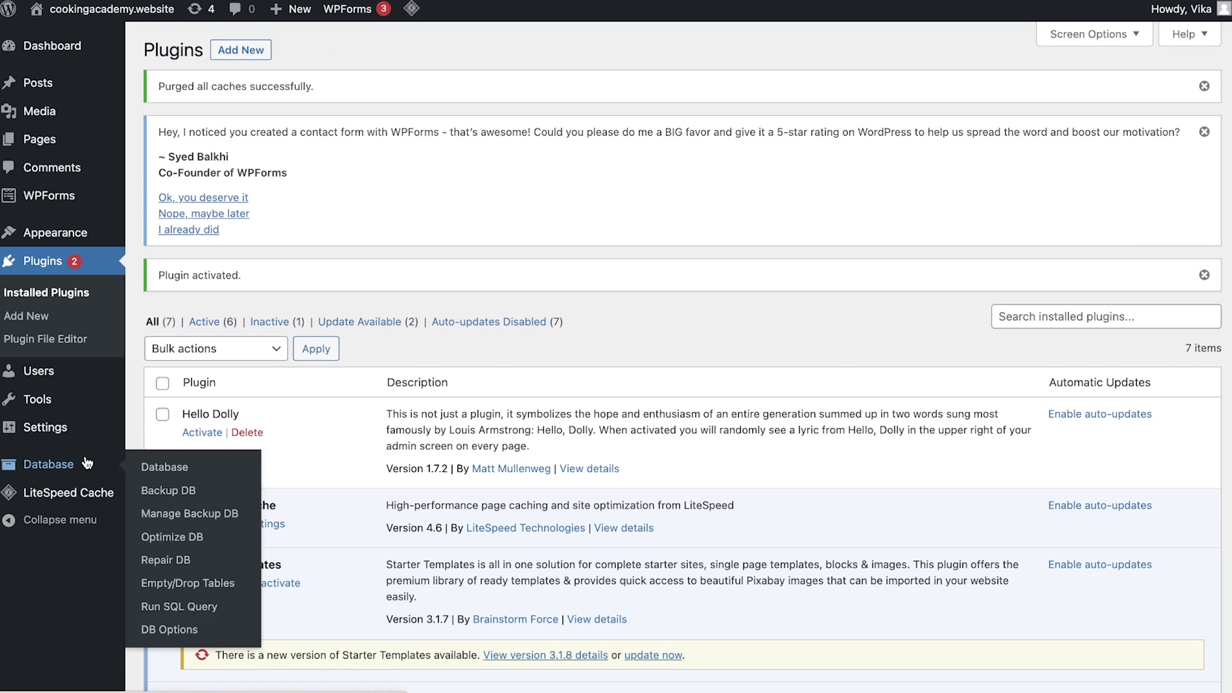
click(170, 538)
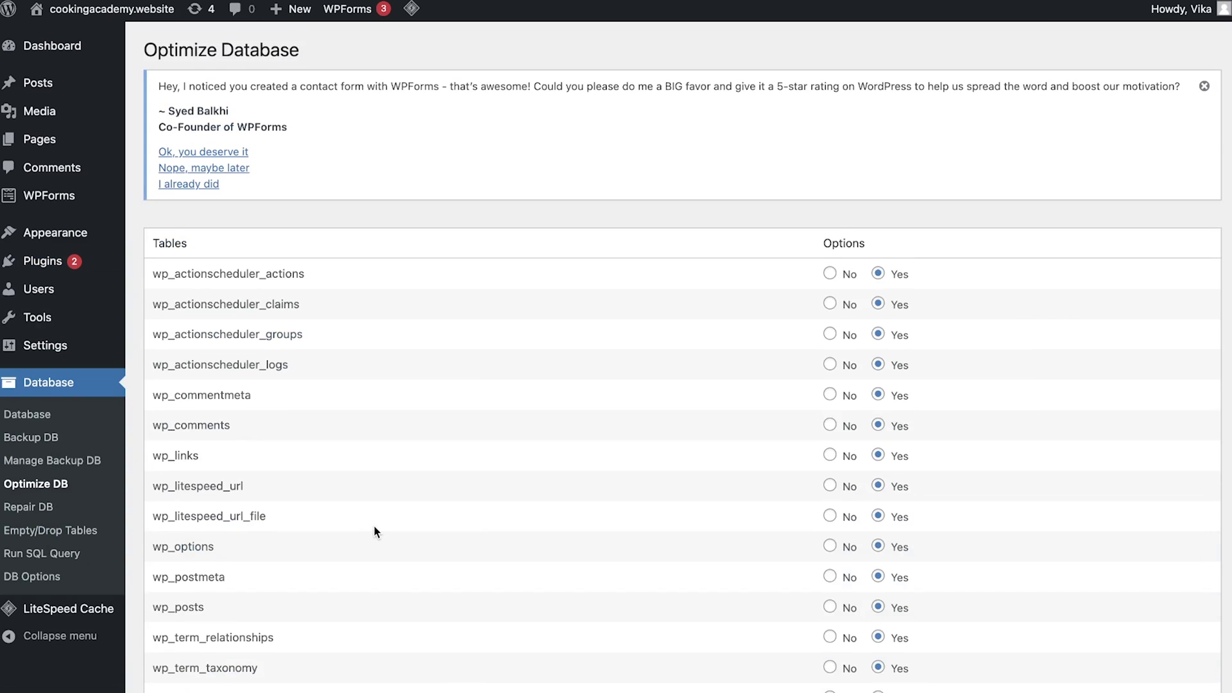
scroll(373, 525, down, 3)
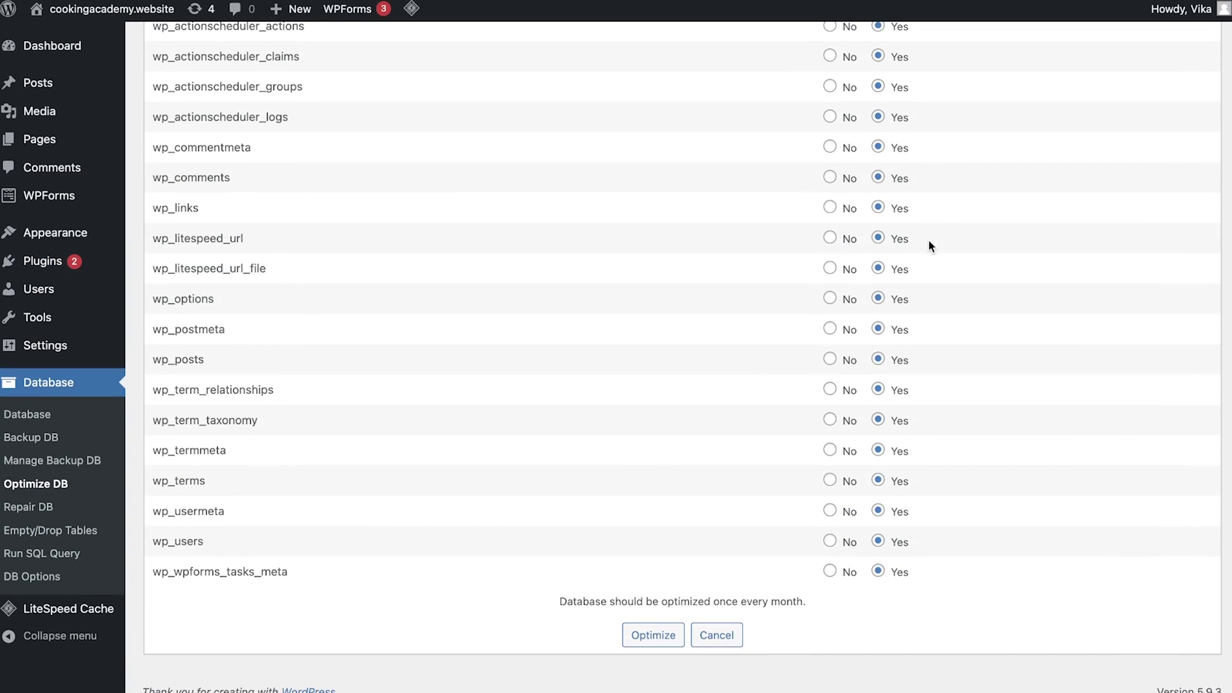